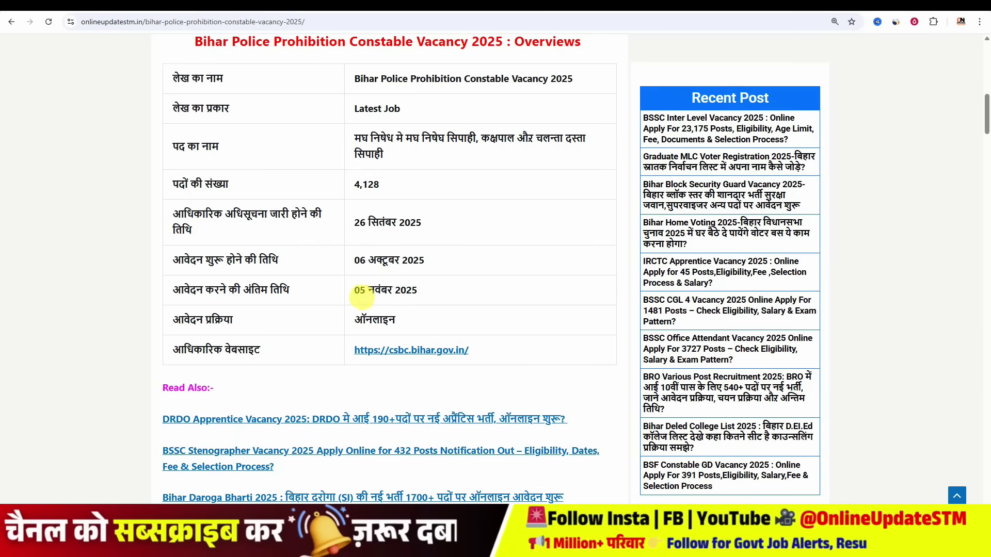
- Examine the application's closing date, the eligibility conditions and the category-wise age limits for the कक्षपाल post in the article
left_click_drag(360, 291, 505, 289)
scroll(506, 289, "down", 6)
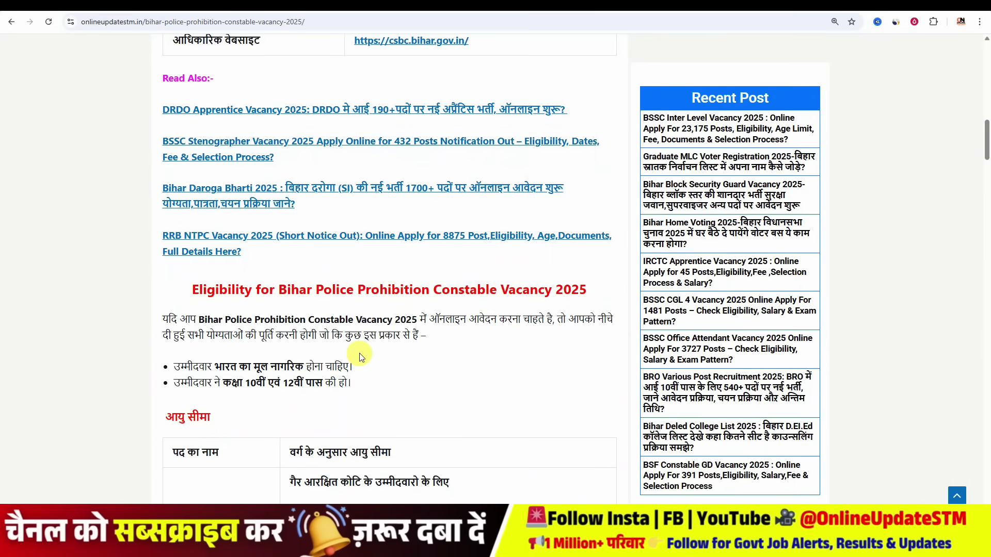
scroll(356, 355, "down", 9)
scroll(364, 352, "down", 6)
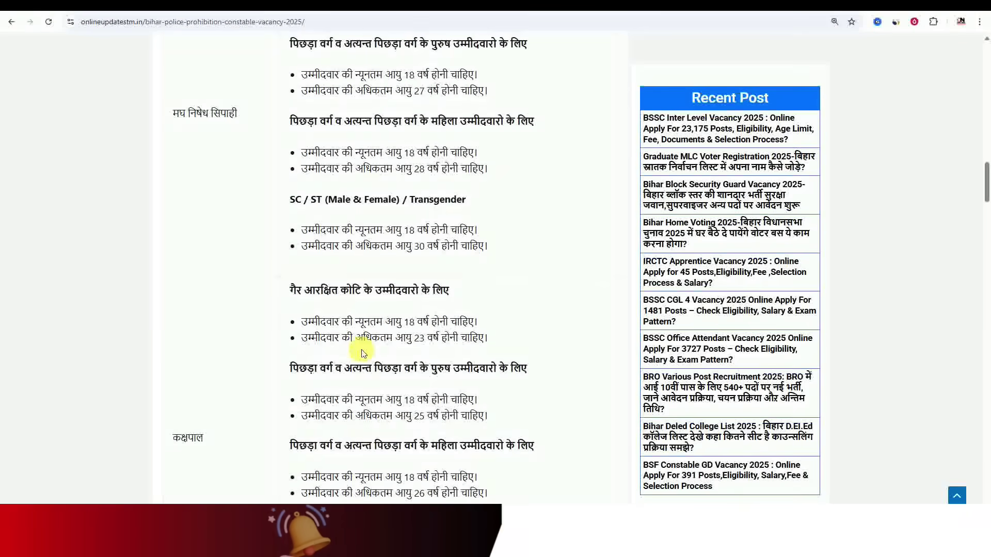
scroll(362, 349, "up", 1)
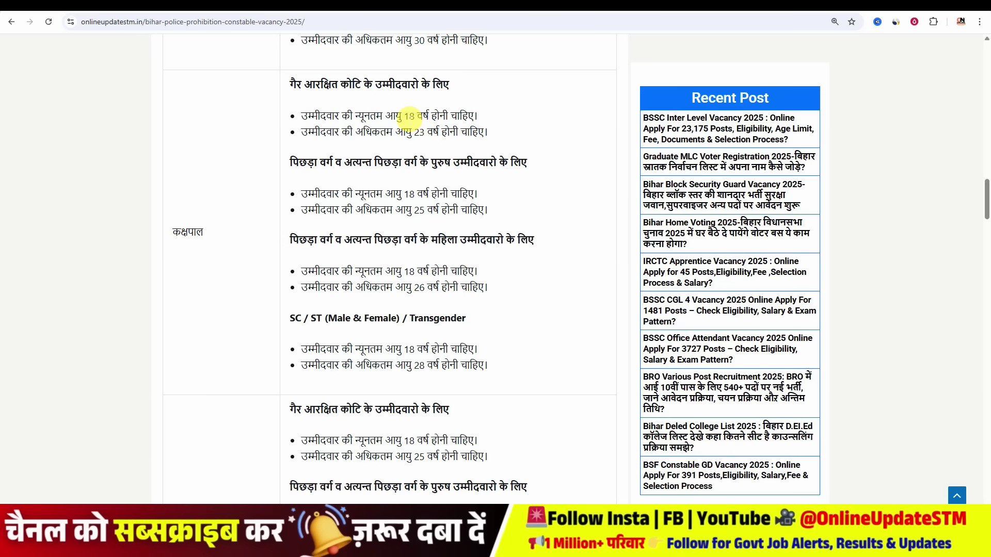
left_click_drag(422, 119, 435, 138)
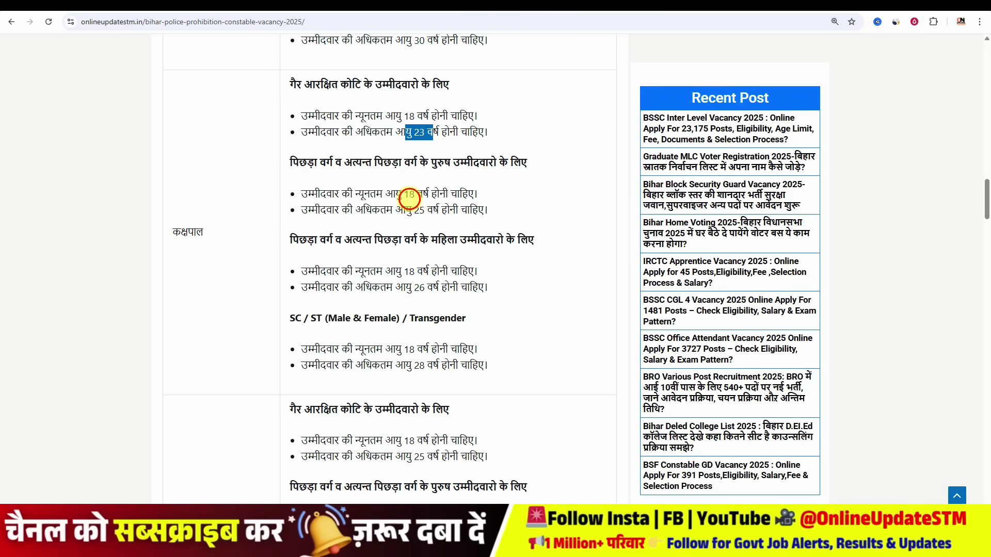
left_click_drag(405, 194, 416, 219)
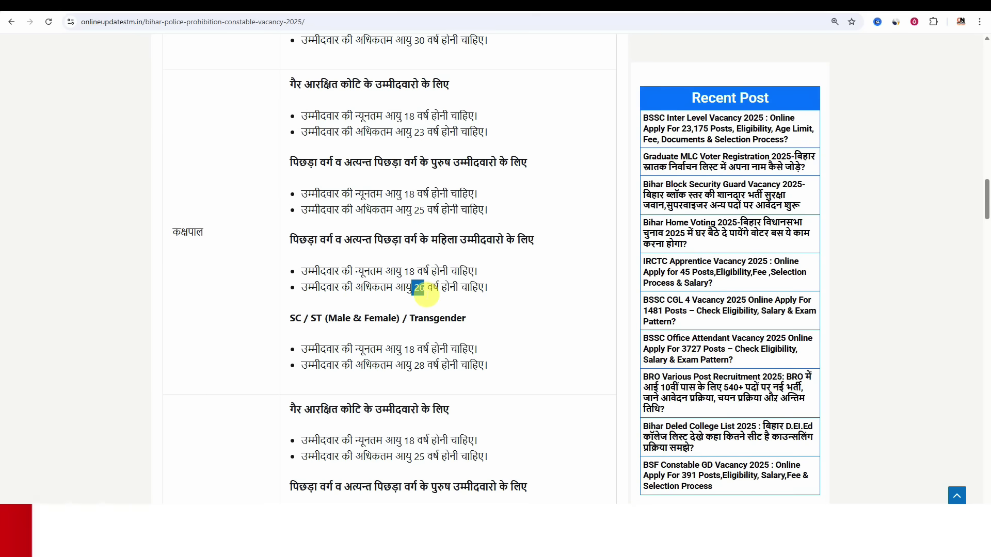
left_click_drag(403, 349, 428, 350)
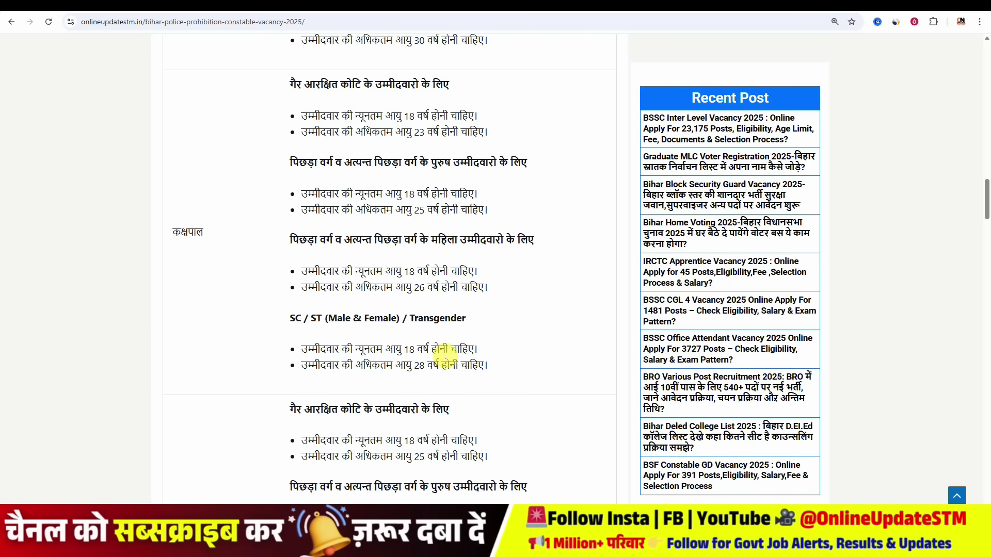
- Examine the number of posts for each position, the selection pattern and the application fee in the article
scroll(445, 357, "down", 15)
scroll(452, 345, "down", 1)
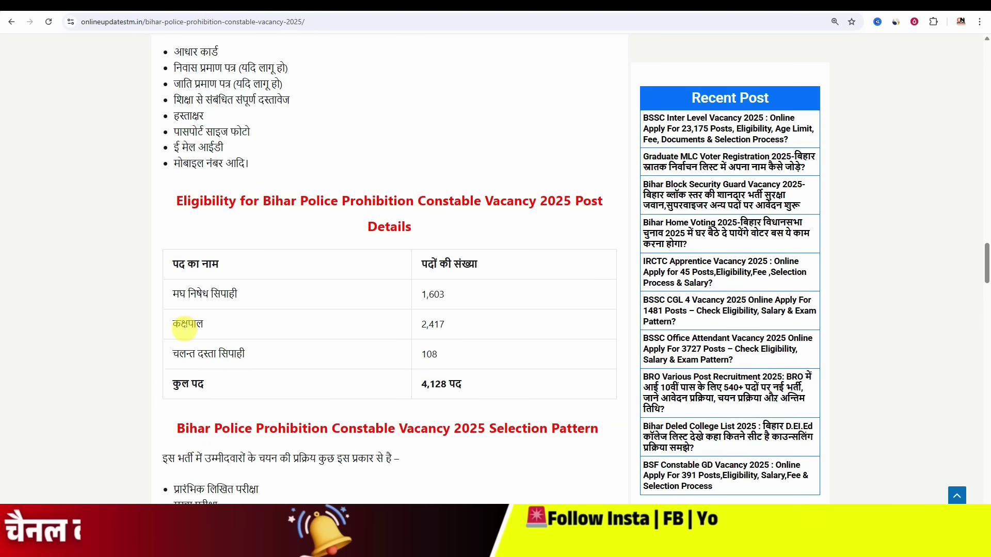
double_click(185, 327)
left_click(218, 329)
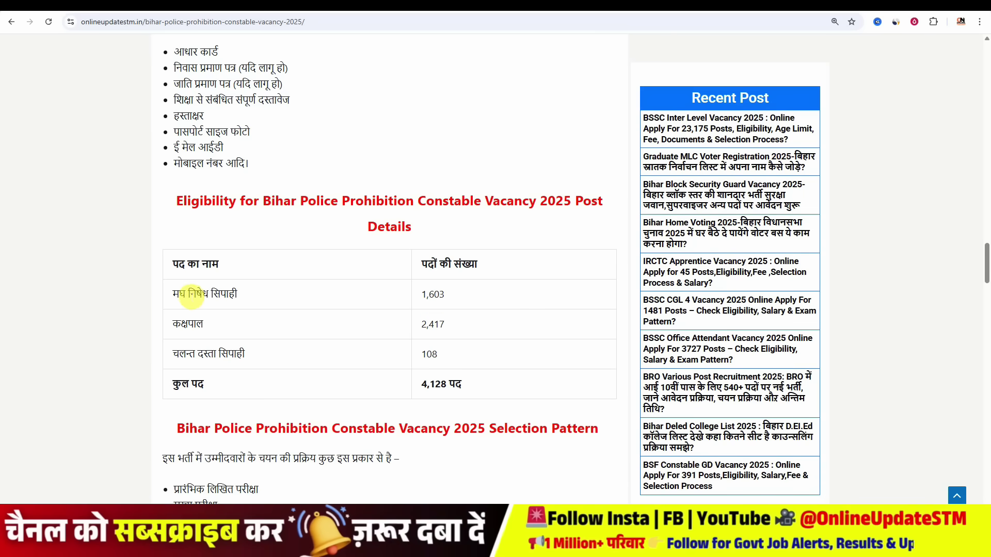
double_click(426, 298)
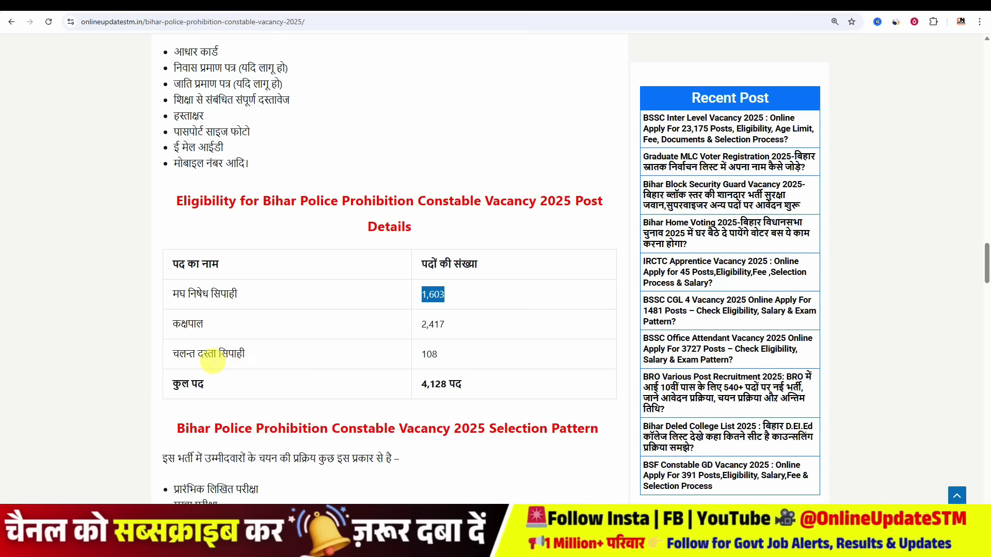
double_click(429, 354)
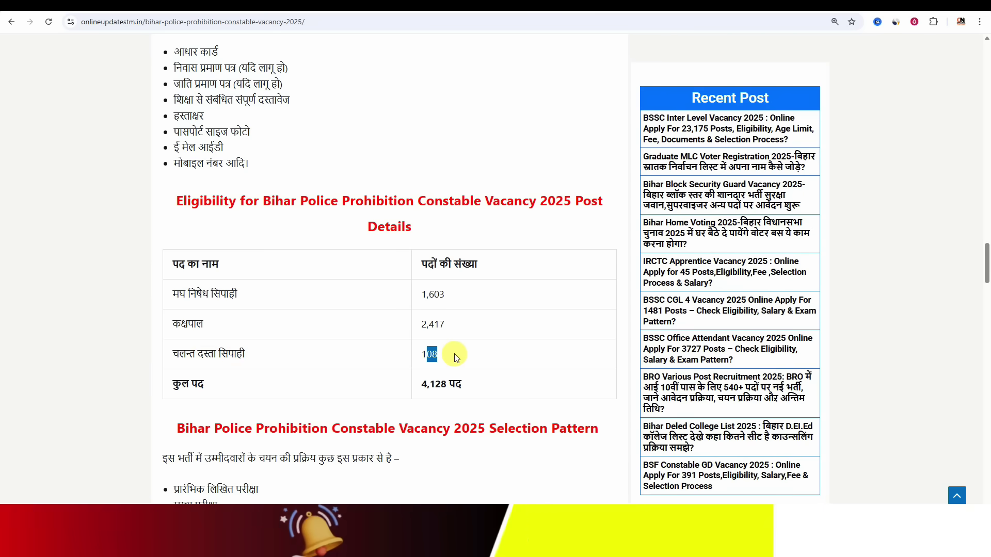
left_click(453, 311)
scroll(453, 311, "down", 1)
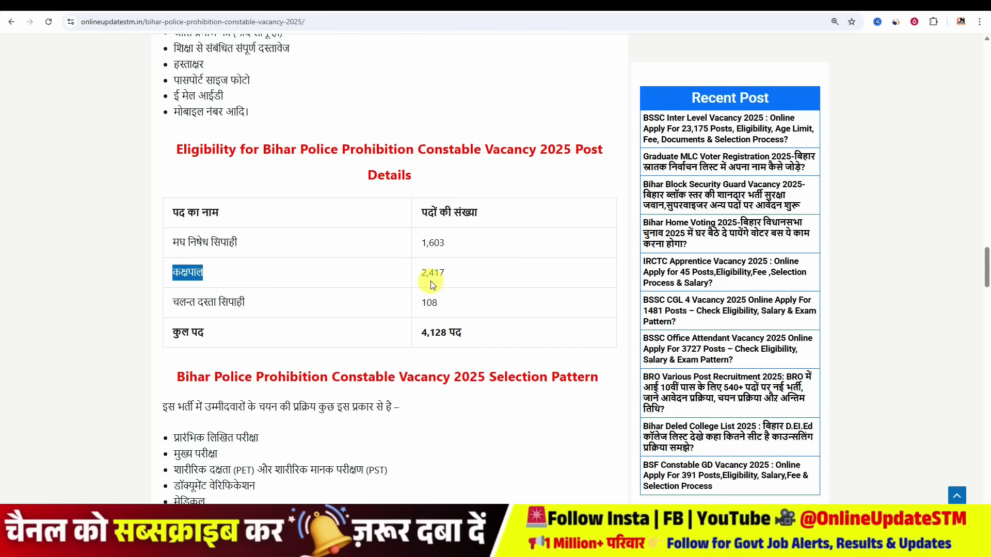
scroll(383, 287, "down", 5)
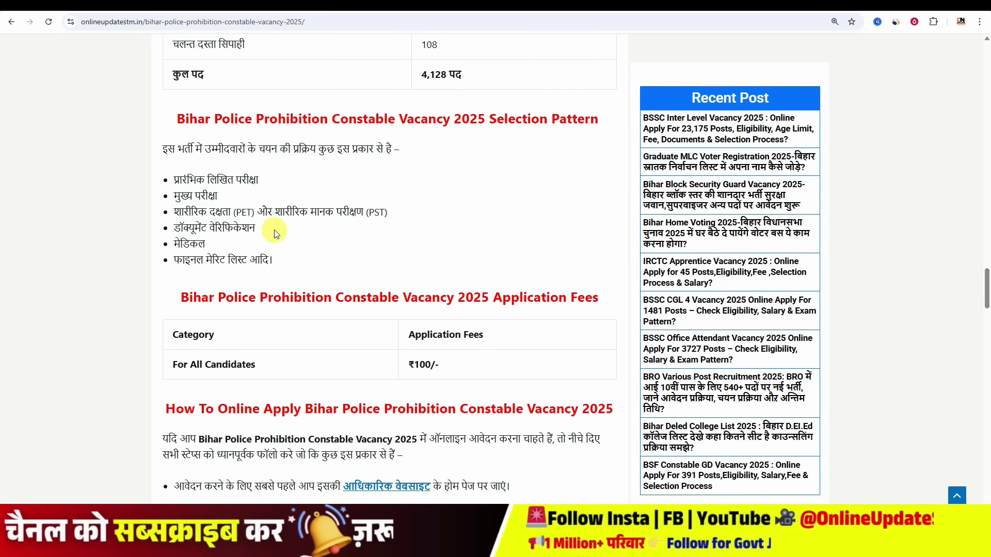
double_click(418, 365)
- Open the Online Apply link from the article's Important Link table, and open the Advertisement Notification (Advt. 03/2025) on the recruitment portal
scroll(483, 336, "down", 8)
scroll(450, 292, "down", 4)
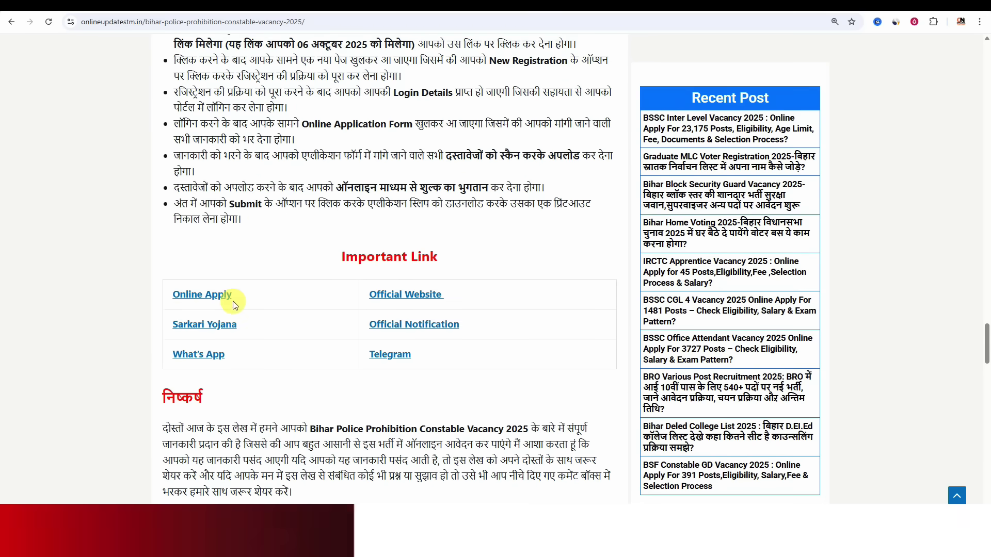
left_click(201, 296)
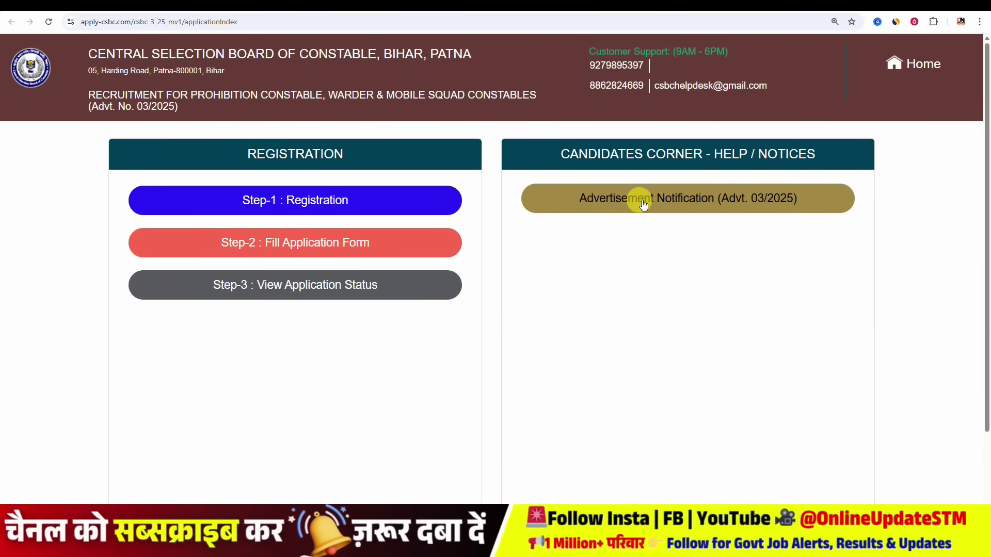
left_click(643, 204)
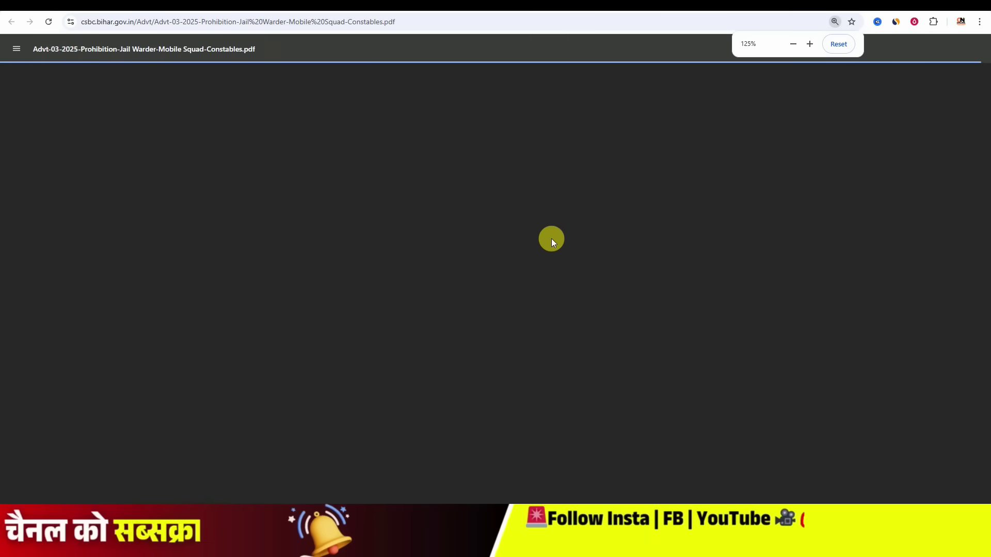
- Turn on pen annotation in the notification PDF and underline the last application date and the total in the vacancy table
scroll(541, 260, "up", 5)
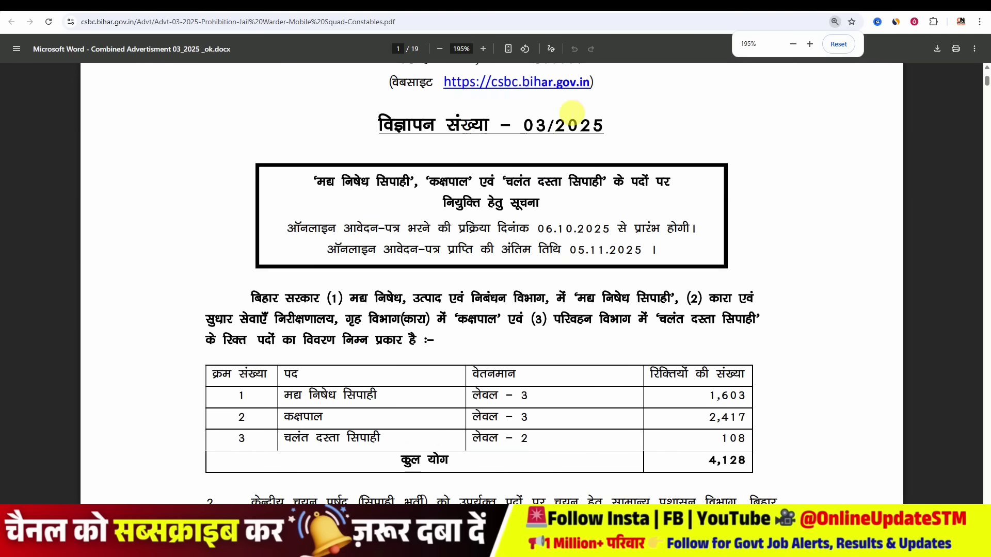
left_click(552, 52)
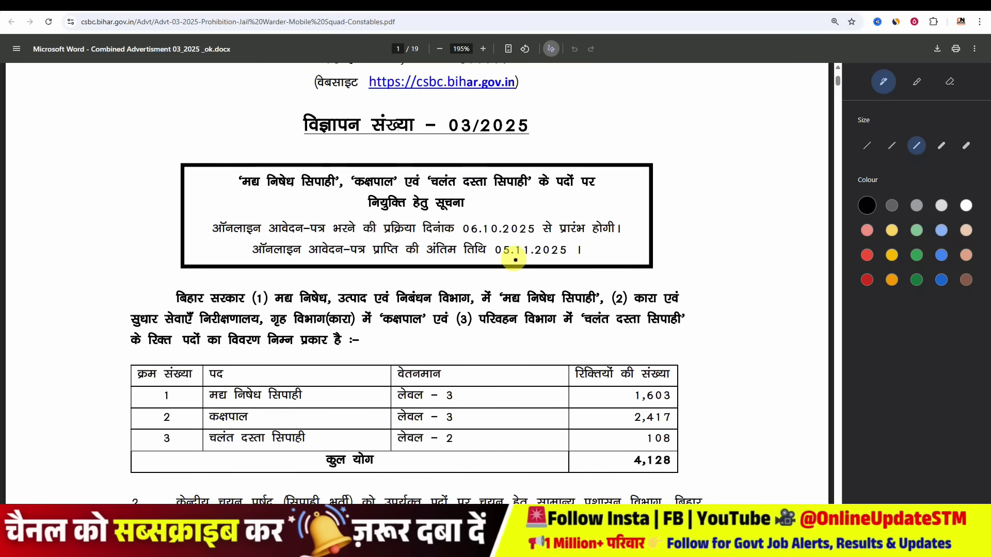
left_click_drag(499, 261, 609, 260)
- In the शारीरिक मापदण्ड section, underline the heading and mark the height and chest values for unreserved and backward class men
scroll(560, 283, "down", 4)
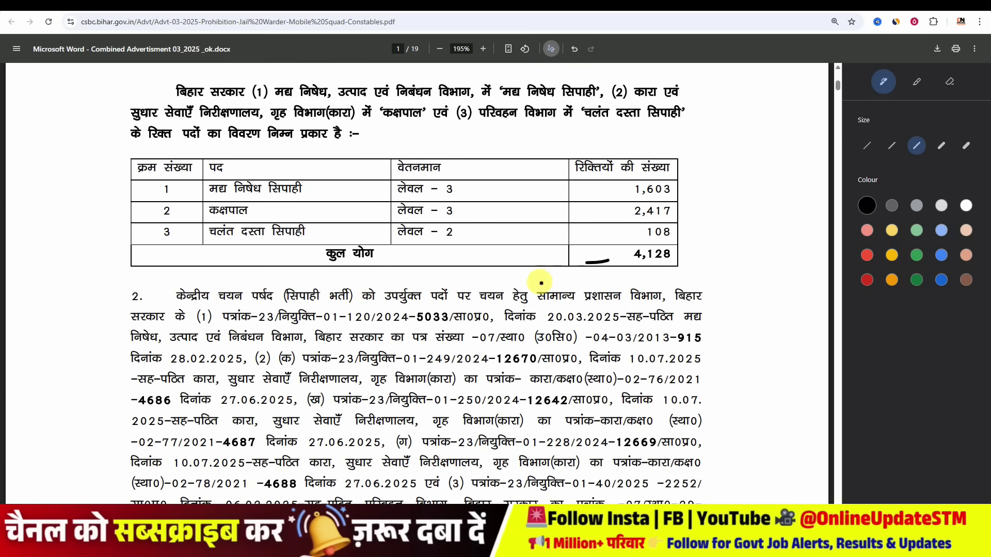
scroll(619, 235, "down", 15)
scroll(537, 300, "down", 20)
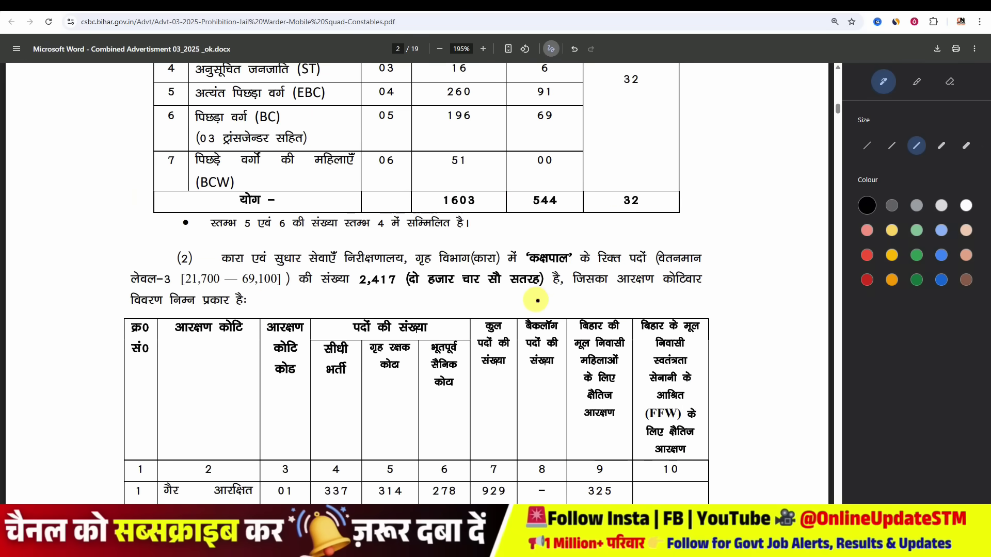
scroll(537, 300, "down", 15)
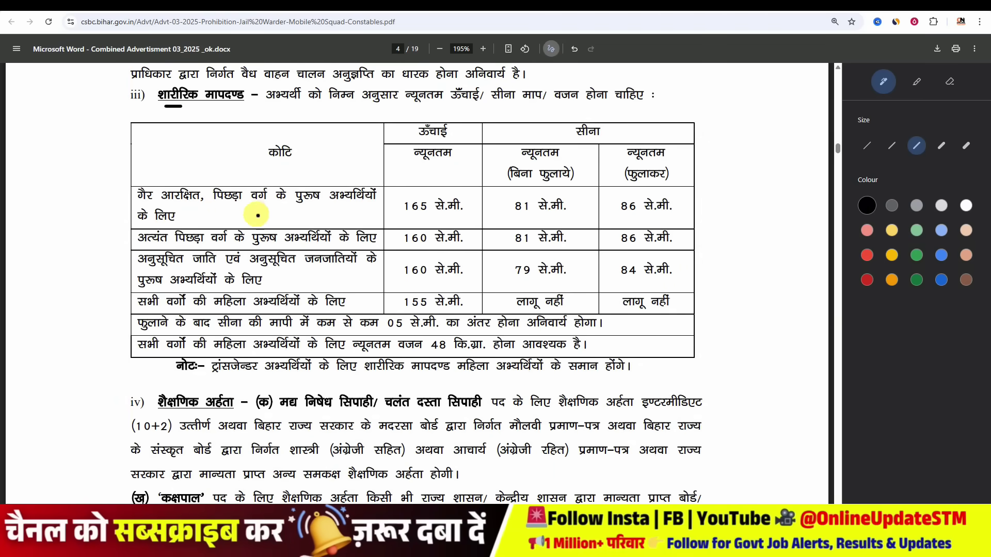
left_click_drag(149, 203, 240, 206)
mouse_move(405, 196)
left_mouse_down()
mouse_move(410, 219)
mouse_move(444, 221)
mouse_move(467, 193)
left_mouse_up()
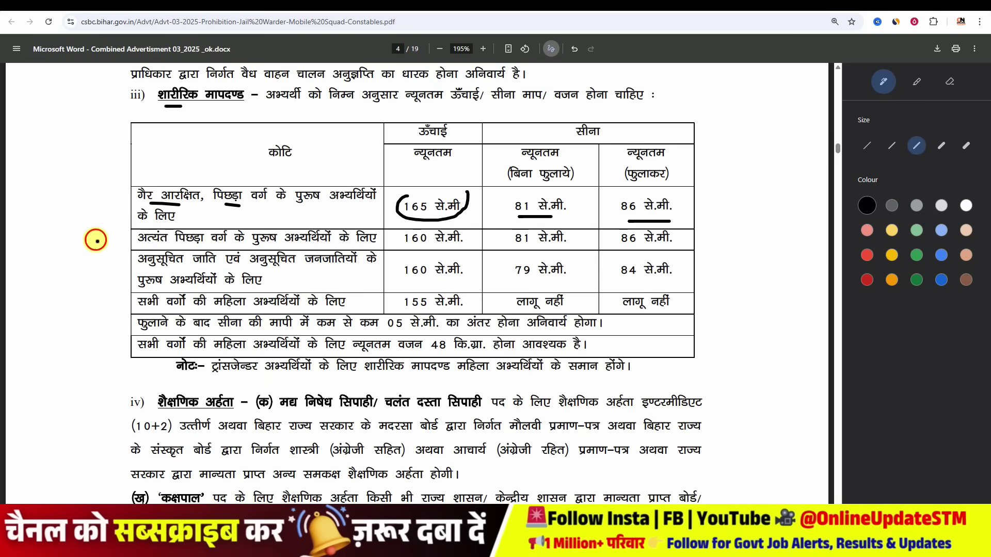
- Draw an arrow beside the अत्यंत पिछड़ा वर्ग men's row and underline its height and both chest values
left_click_drag(112, 234, 116, 238)
left_click_drag(411, 245, 444, 245)
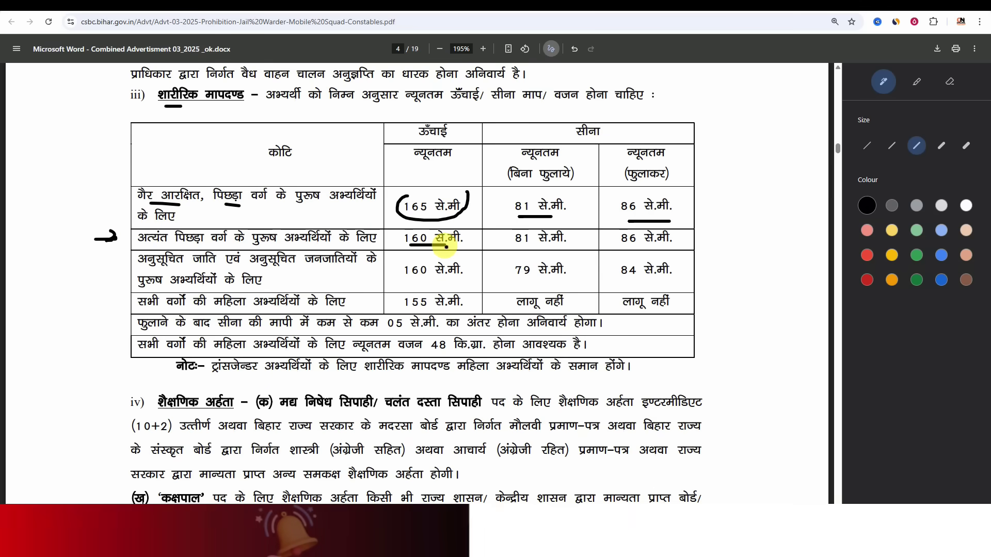
left_click_drag(505, 245, 531, 245)
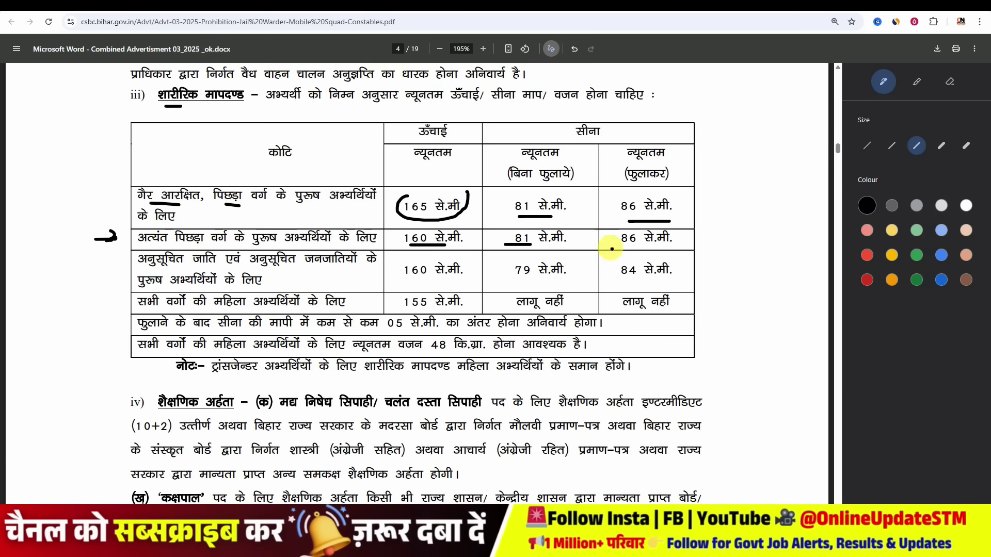
left_click_drag(624, 246, 639, 247)
- Draw arrows at the scheduled caste and tribe men's row and underline its height and both chest values
mouse_move(73, 268)
left_mouse_down()
mouse_move(99, 259)
mouse_move(98, 269)
left_mouse_up()
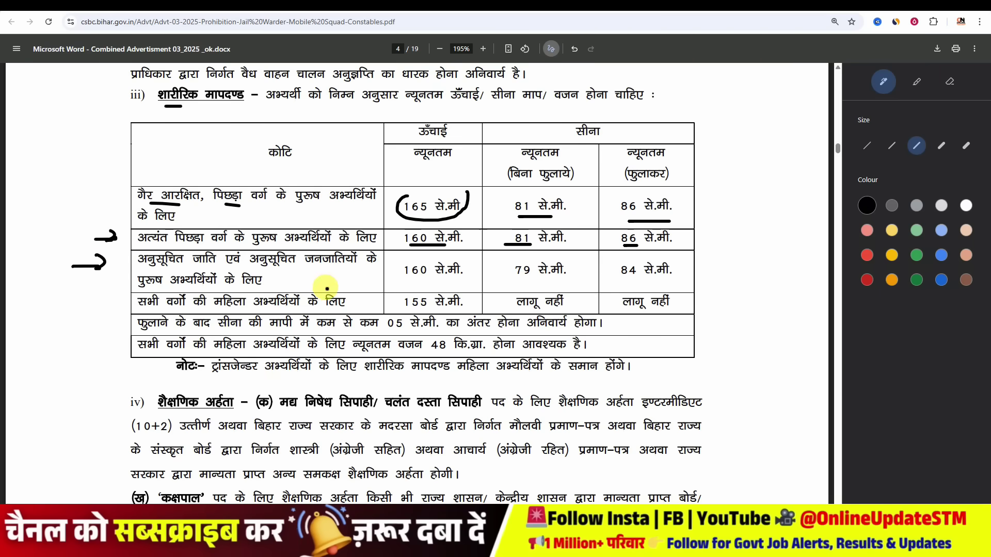
left_click_drag(401, 281, 423, 280)
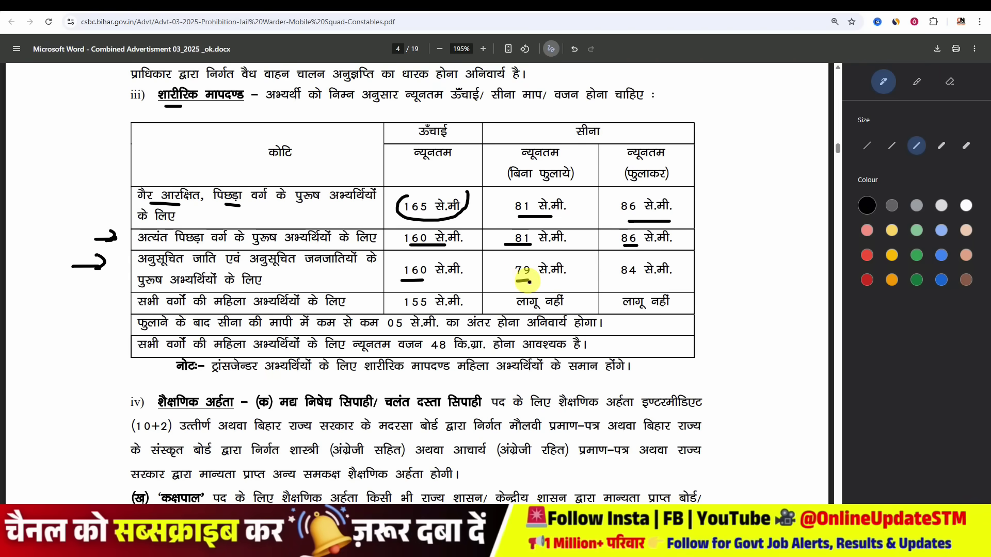
left_click_drag(392, 269, 393, 271)
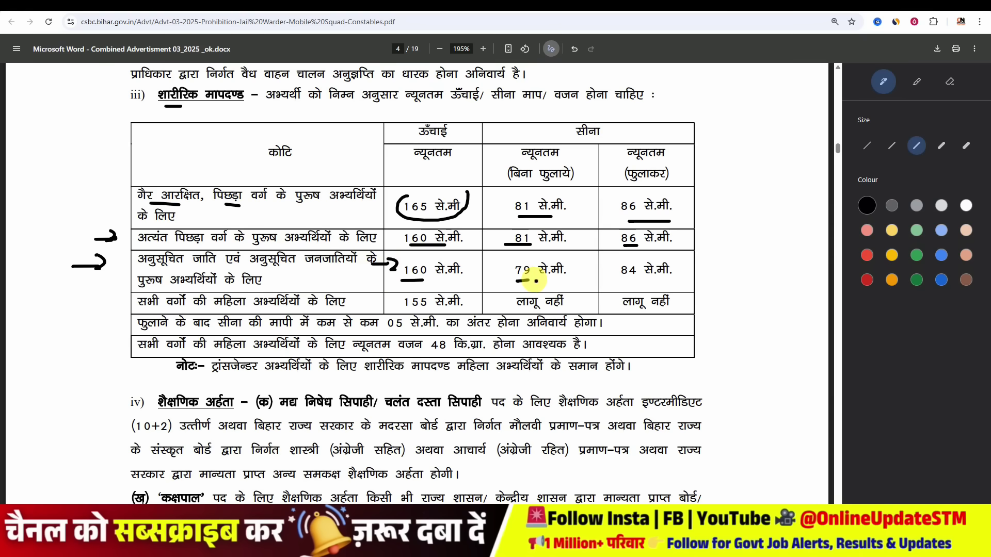
left_click_drag(638, 282, 625, 282)
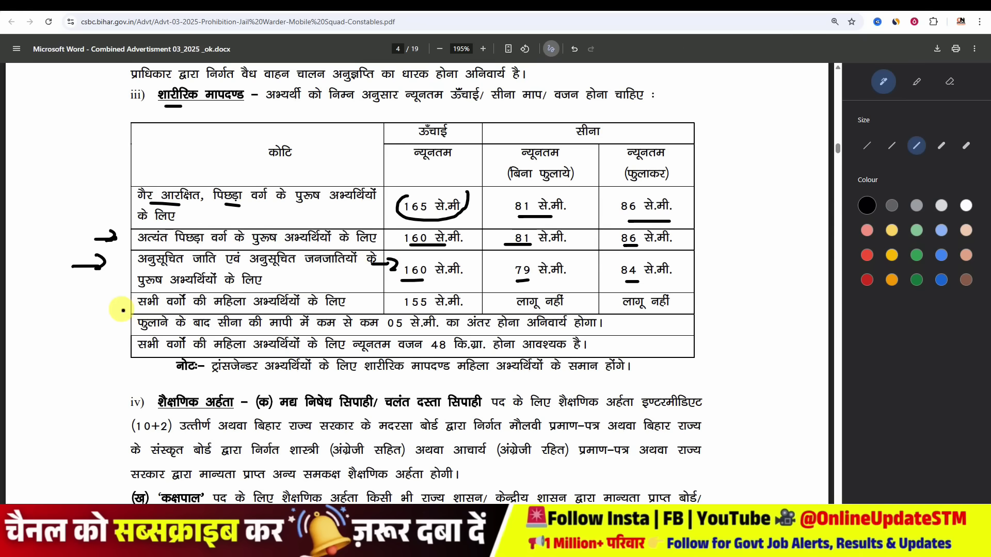
- Mark the women candidates' row and height, underline their minimum weight, and review the educational qualification below the table
left_click_drag(103, 307, 111, 304)
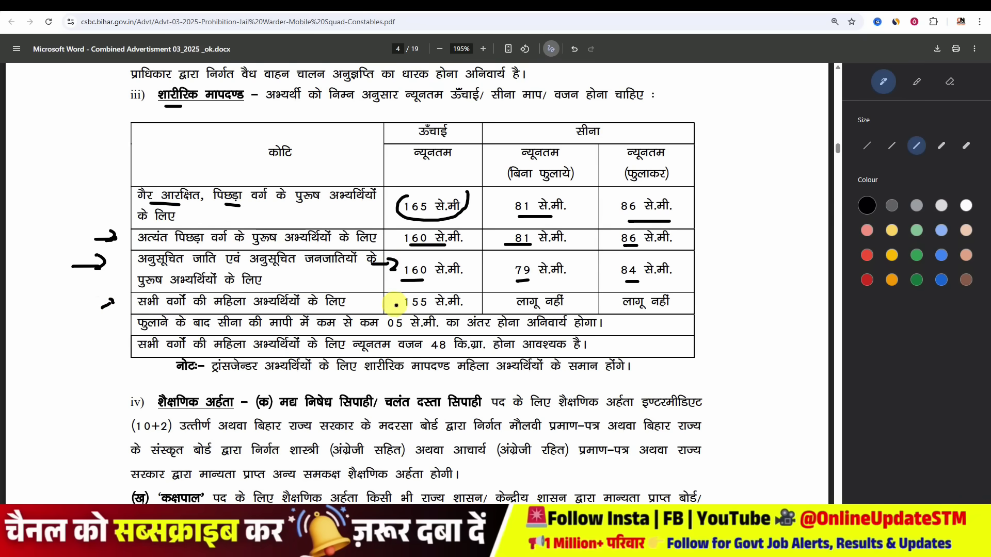
left_click_drag(391, 299, 396, 297)
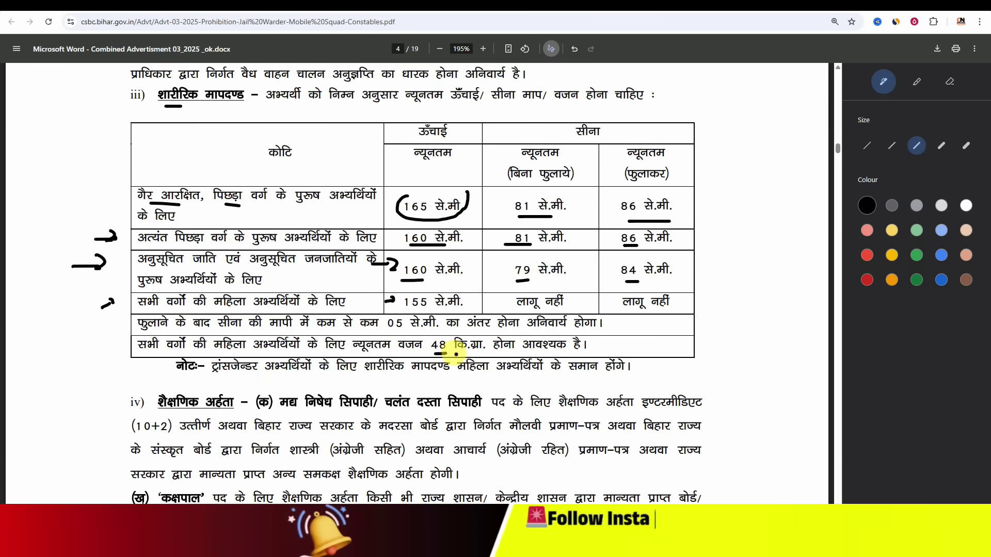
scroll(439, 344, "down", 4)
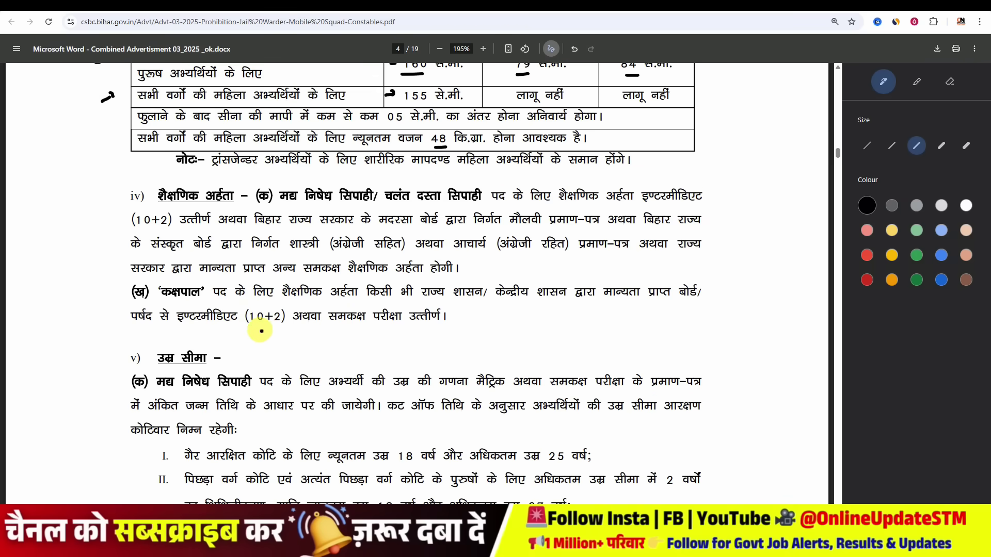
scroll(550, 320, "down", 4)
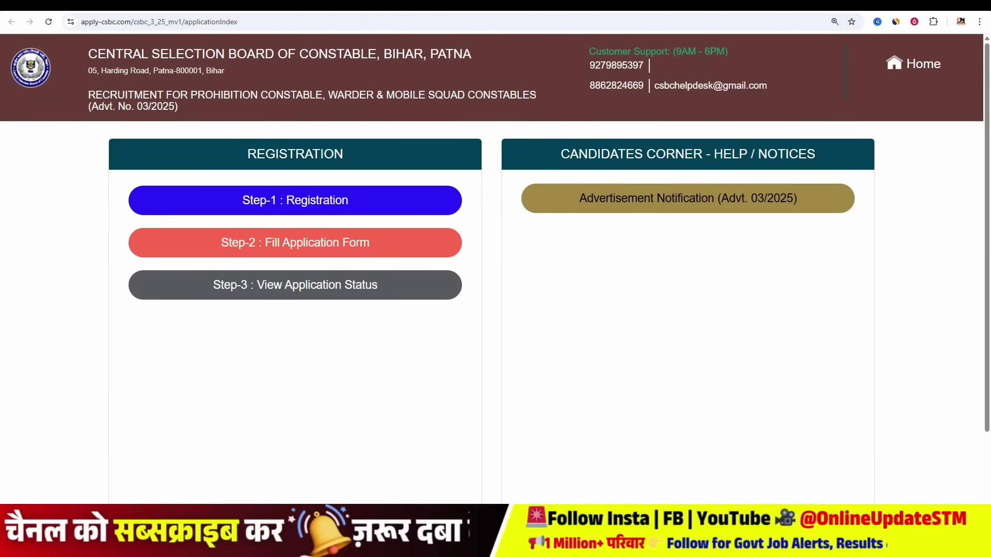
- Open Step-1 registration for Advt. 03/2025 and review the field instructions and the age limit tables
left_click(207, 5)
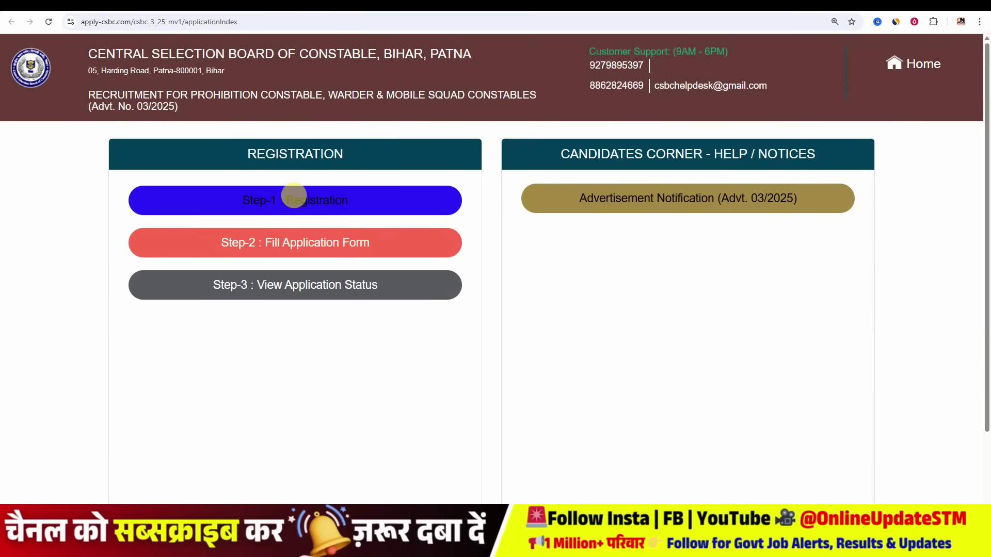
left_click(308, 203)
scroll(289, 250, "down", 5)
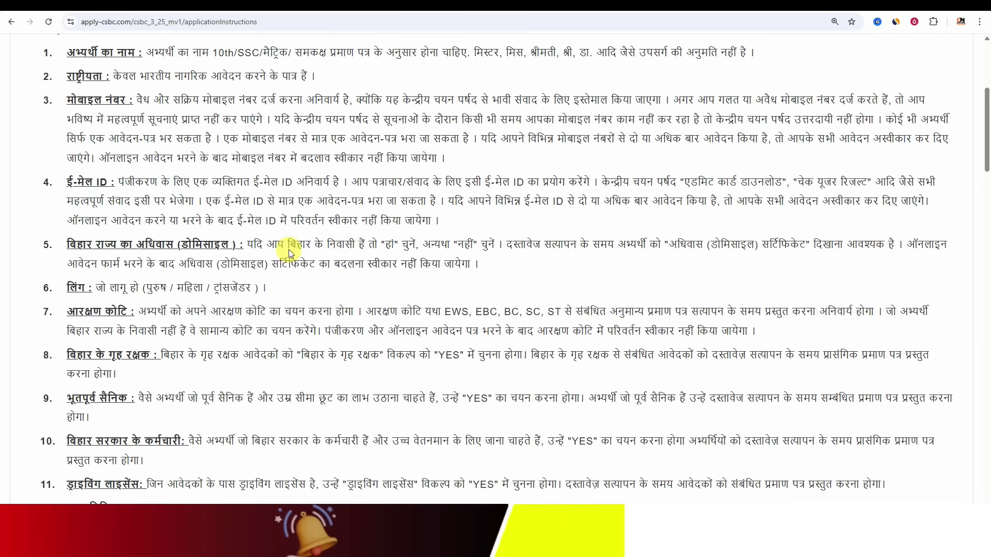
scroll(289, 249, "down", 10)
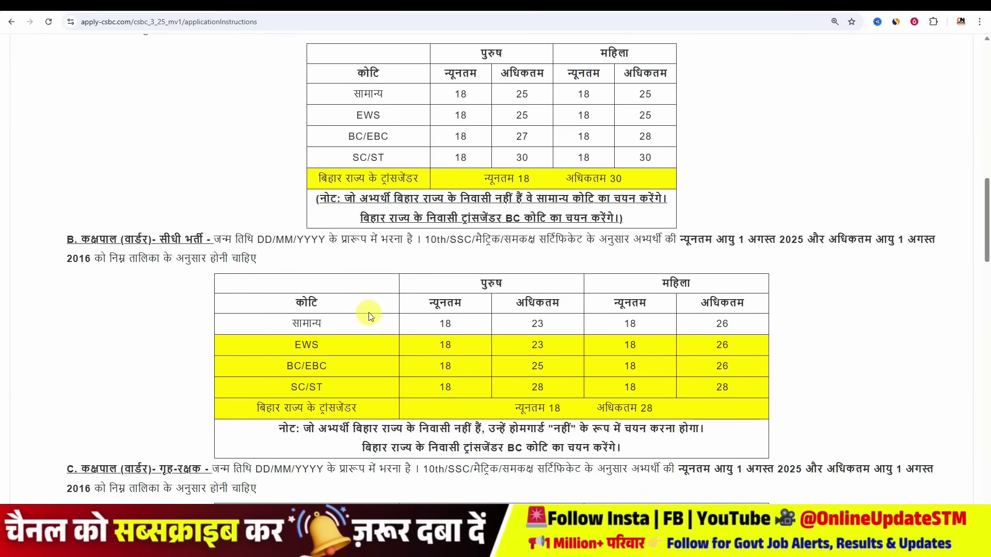
scroll(370, 316, "down", 13)
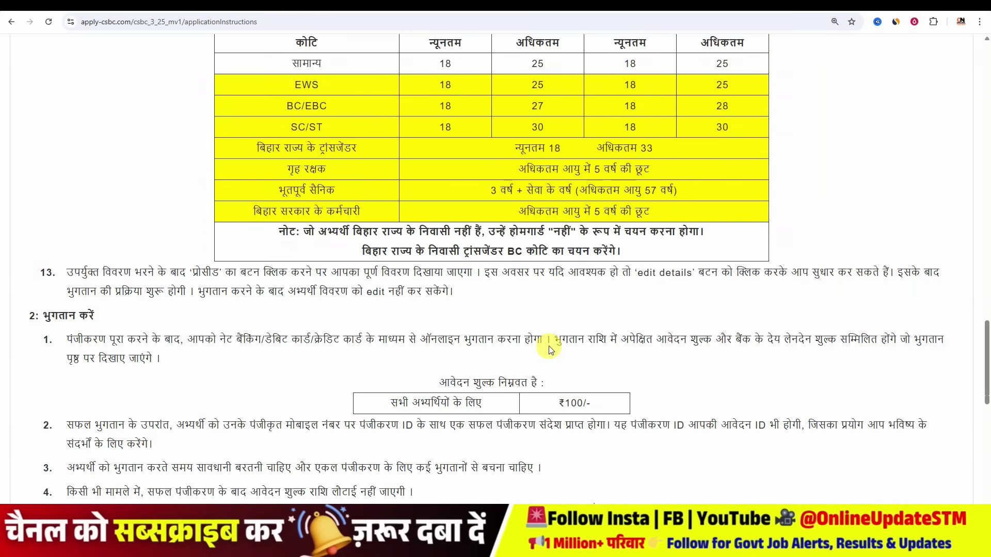
- Highlight the application fee for all candidates, review the remaining instructions, and proceed to the applicant details form
scroll(549, 350, "down", 4)
left_click_drag(560, 204, 589, 205)
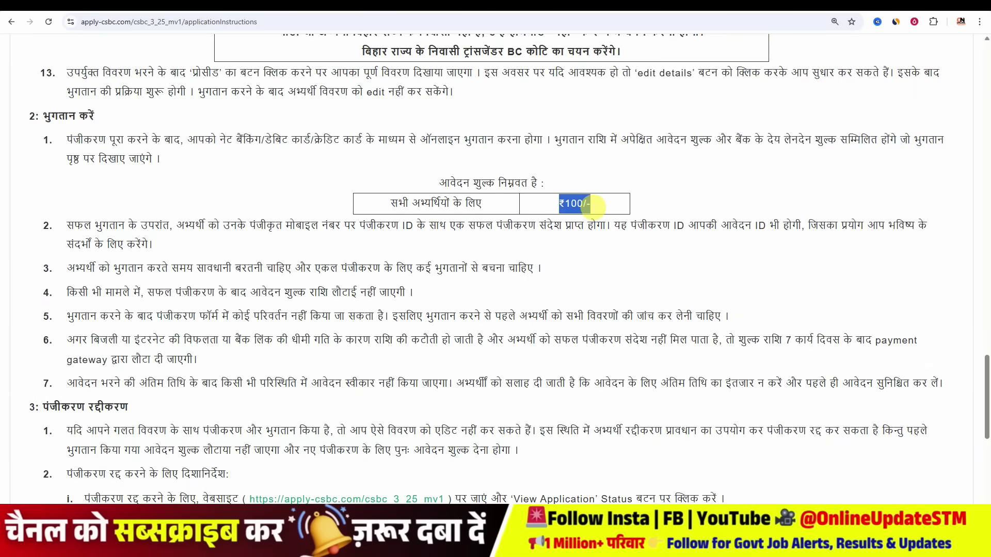
scroll(521, 261, "down", 8)
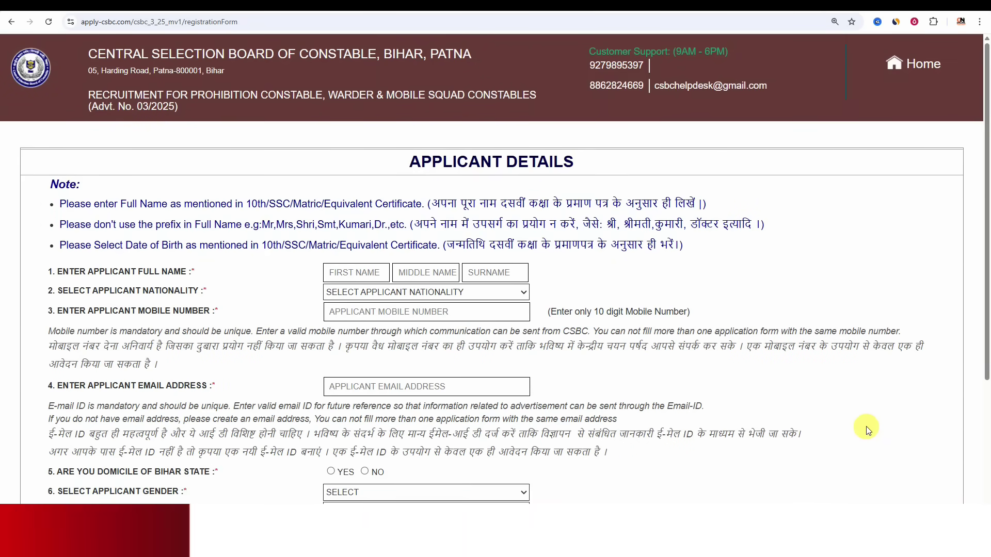
- Highlight the Hindi note on writing the full name as in the 10th certificate, and examine the applicant full name fields
scroll(866, 426, "down", 1)
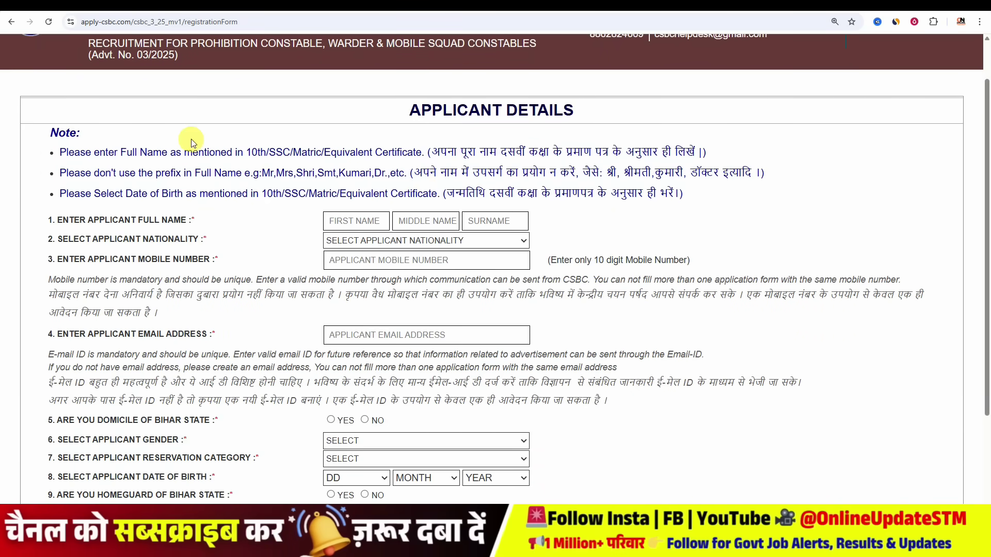
left_click_drag(467, 153, 633, 162)
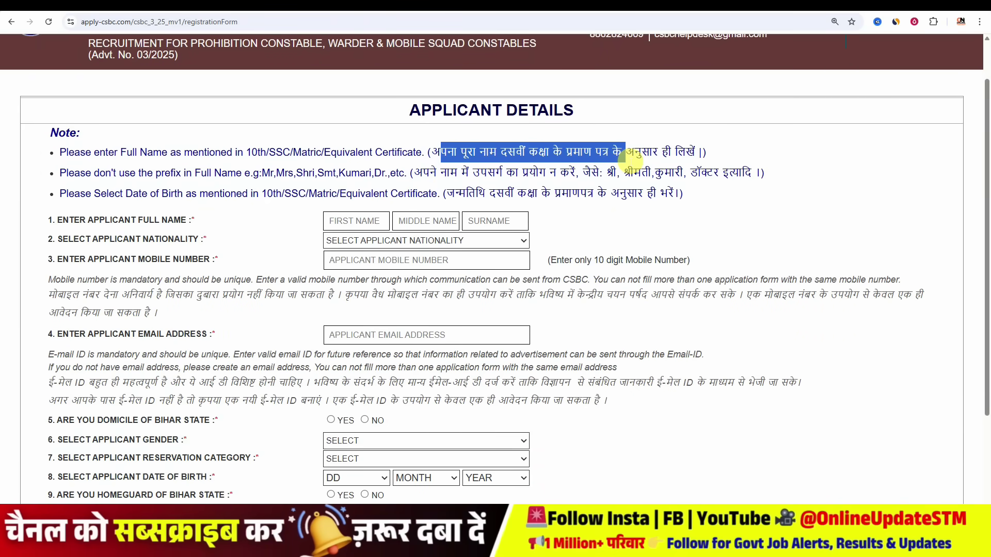
left_click(180, 222)
left_click_drag(80, 220, 137, 220)
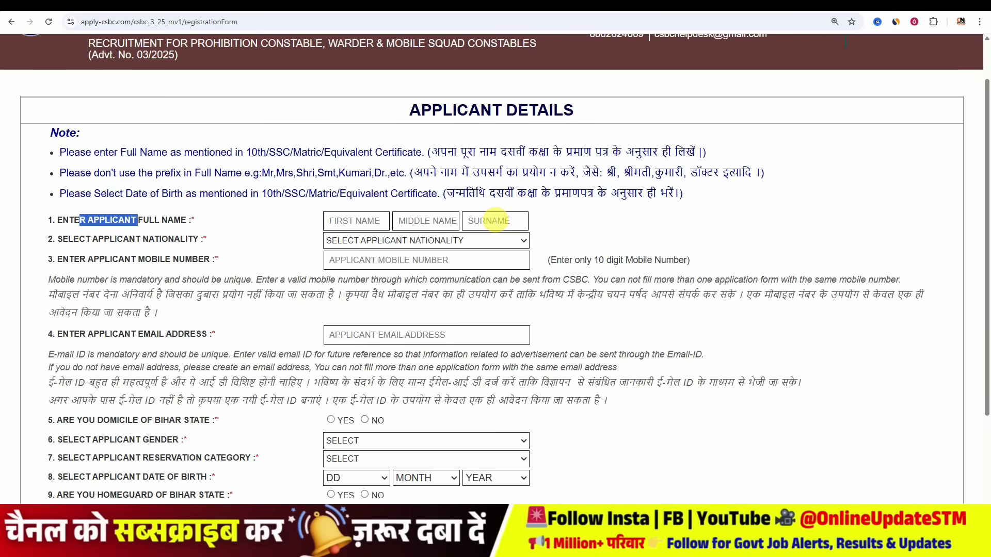
left_click(256, 216)
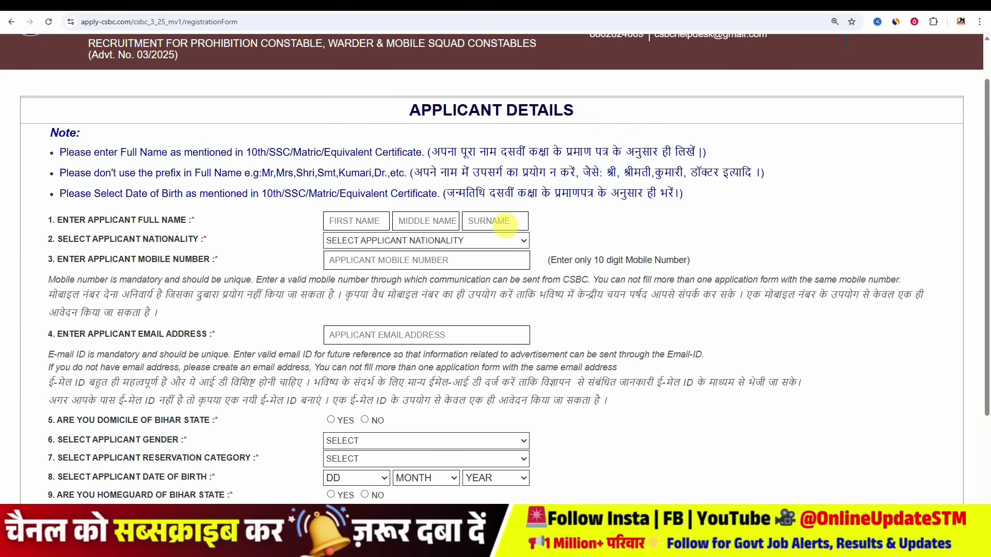
- Set the applicant nationality to INDIAN and highlight the Bihar state domicile question
left_click(364, 238)
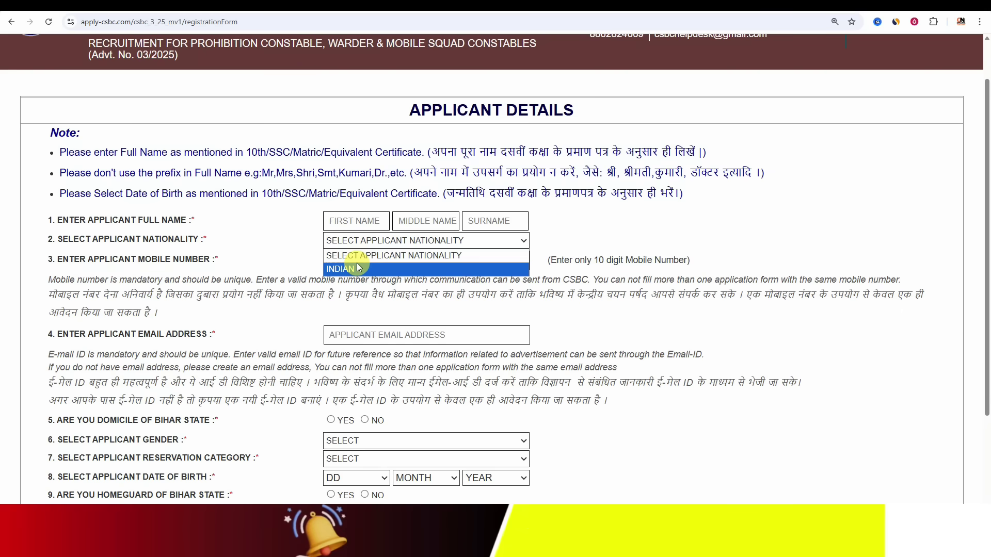
left_click(359, 265)
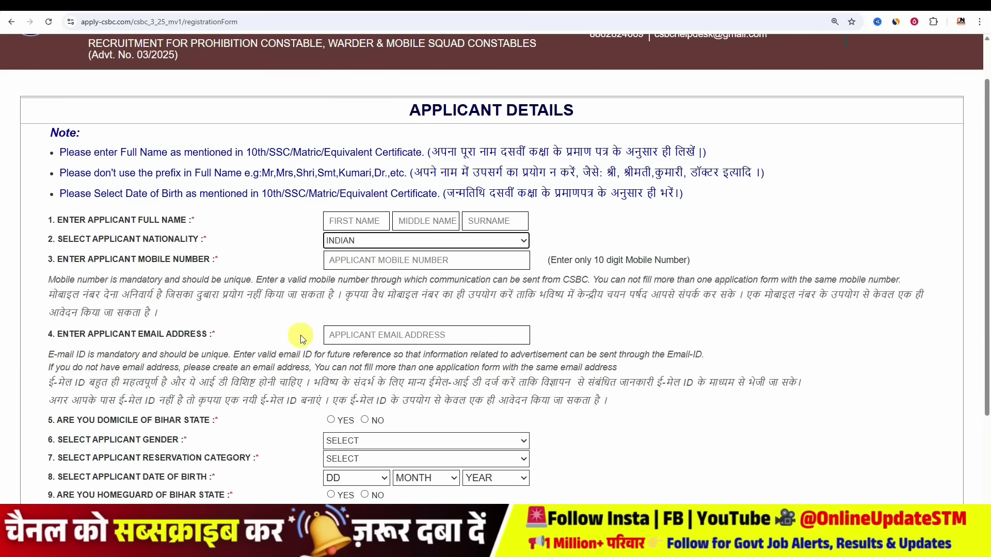
scroll(350, 343, "down", 2)
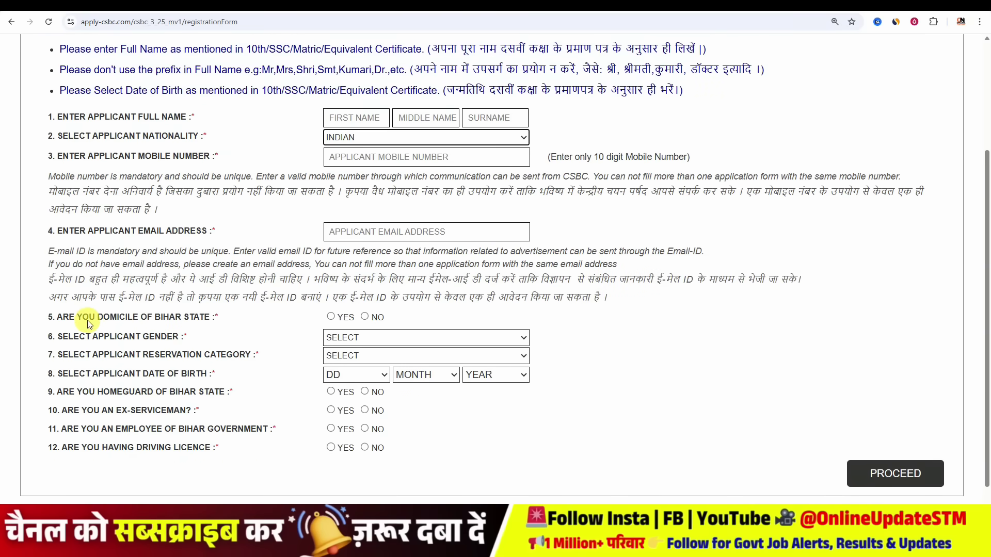
left_click_drag(82, 316, 169, 317)
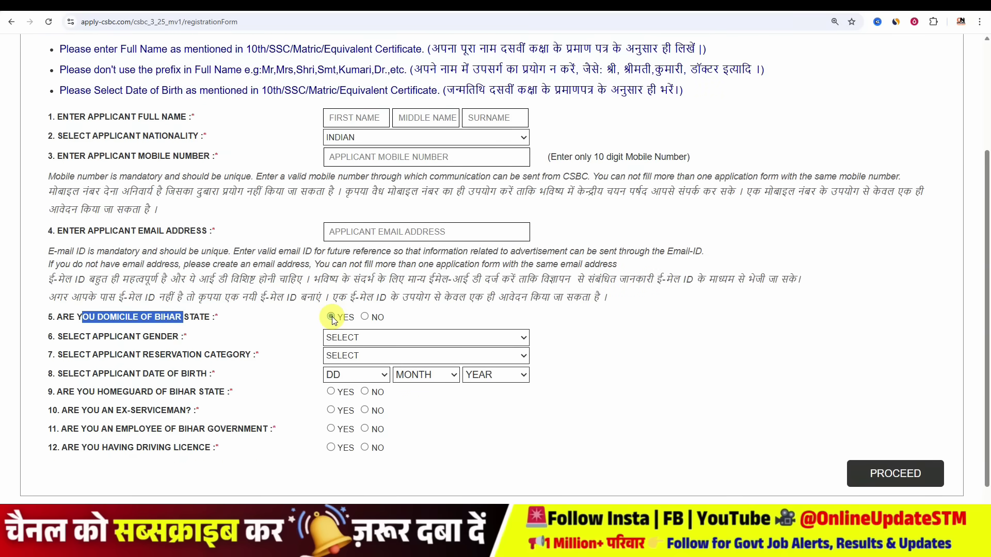
- Try NO for the Bihar domicile to check its effect on the reservation category, and set the answer to YES
left_click(365, 317)
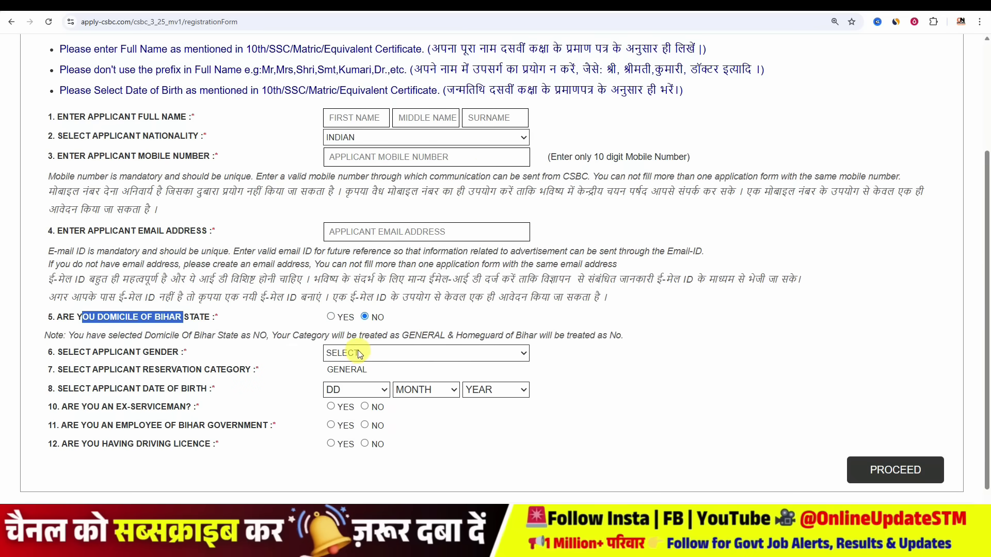
double_click(341, 369)
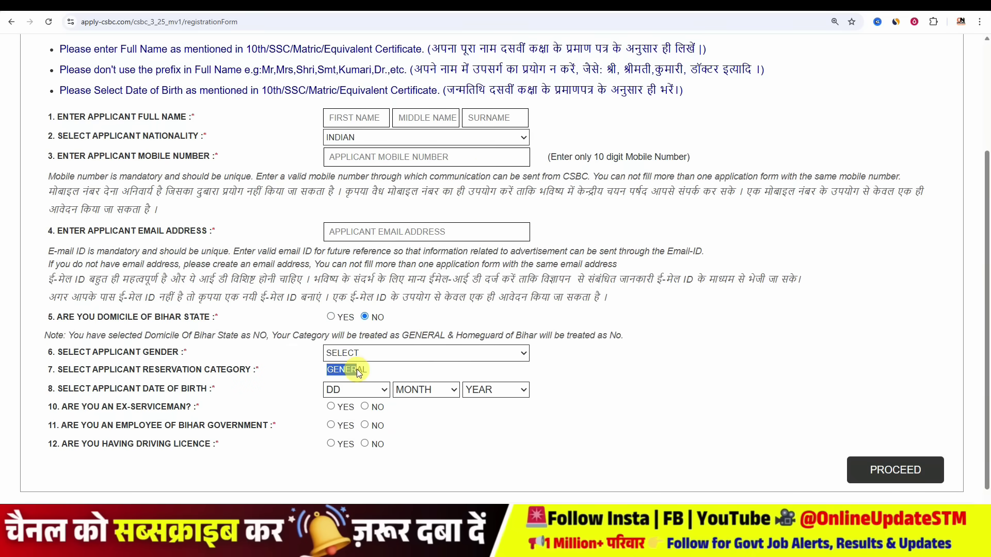
left_click(331, 317)
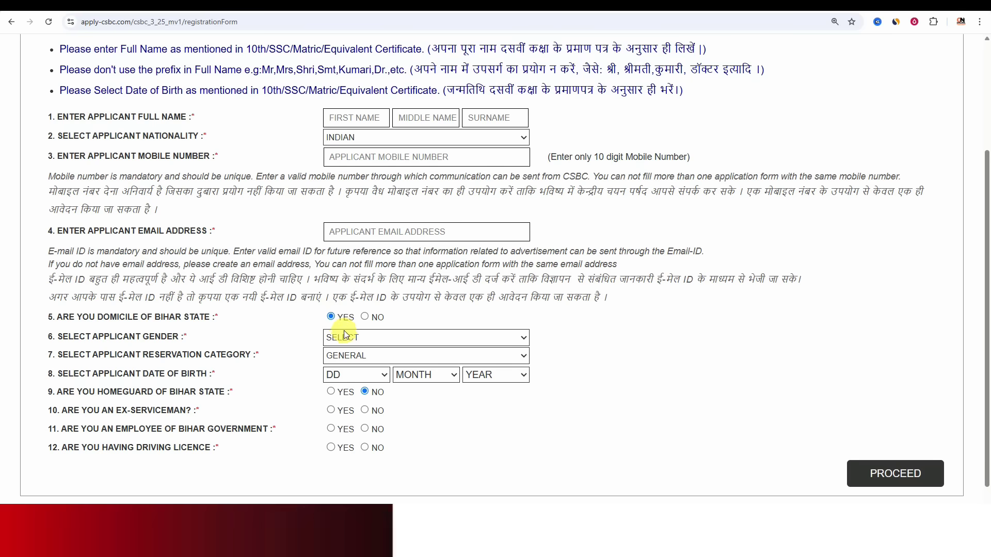
- Set the applicant gender to MALE and the reservation category to BC
left_click(335, 338)
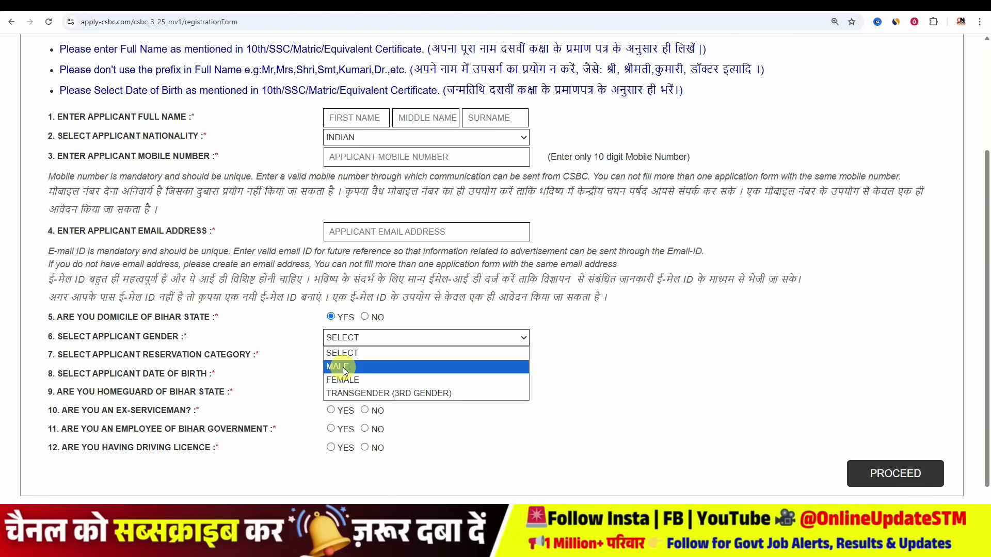
left_click(342, 367)
left_click(352, 358)
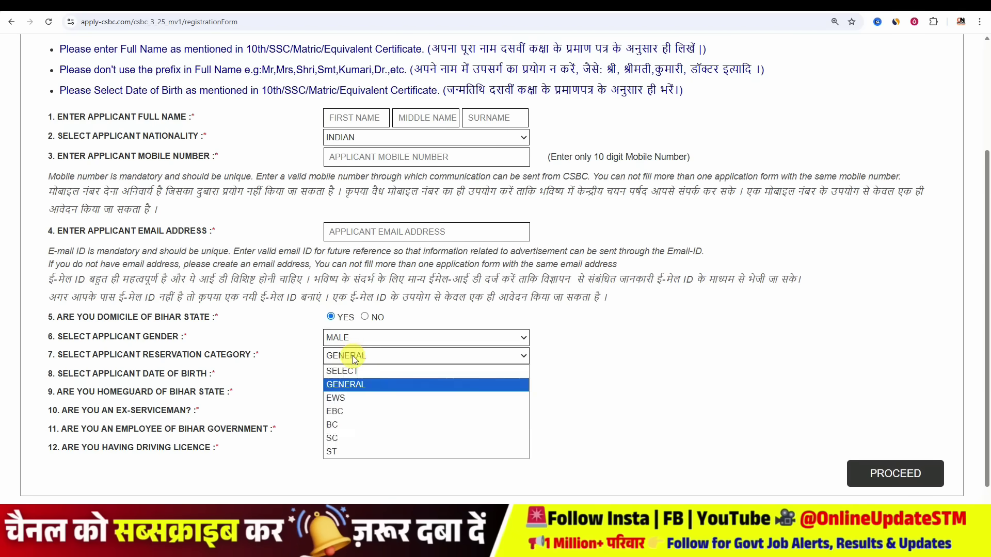
left_click(352, 425)
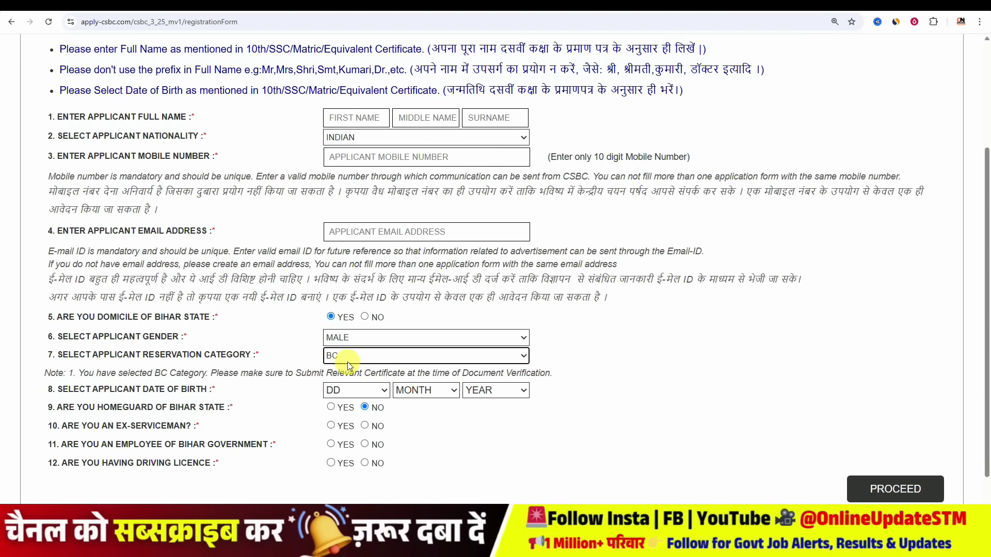
- Highlight the document verification wording in the BC category note and review the available reservation categories
left_click_drag(468, 373, 519, 374)
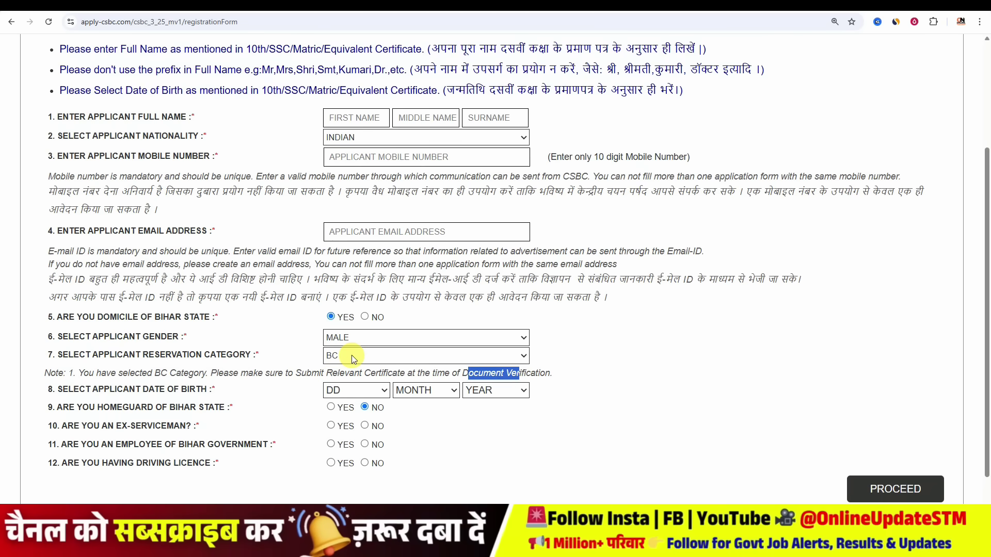
left_click(510, 379)
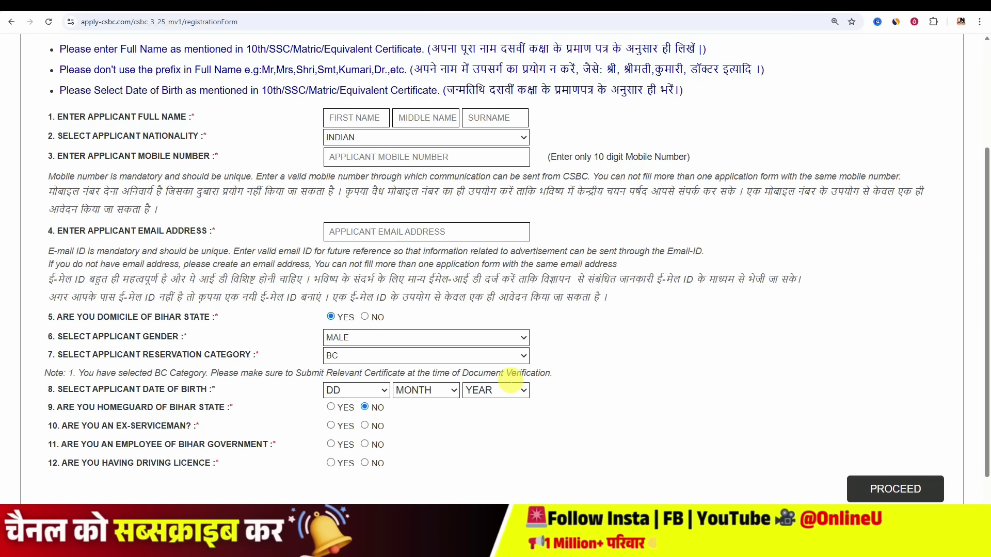
left_click(359, 356)
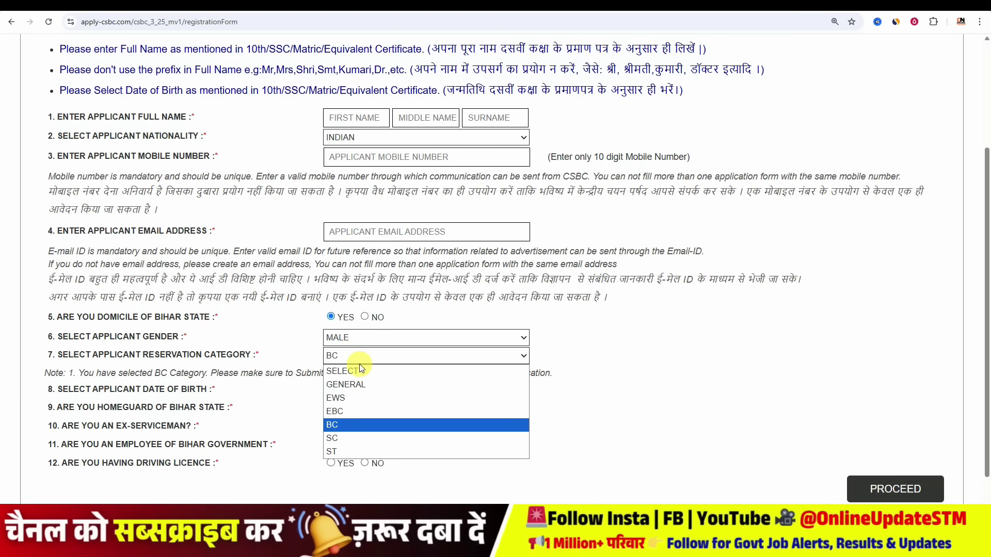
left_click(363, 360)
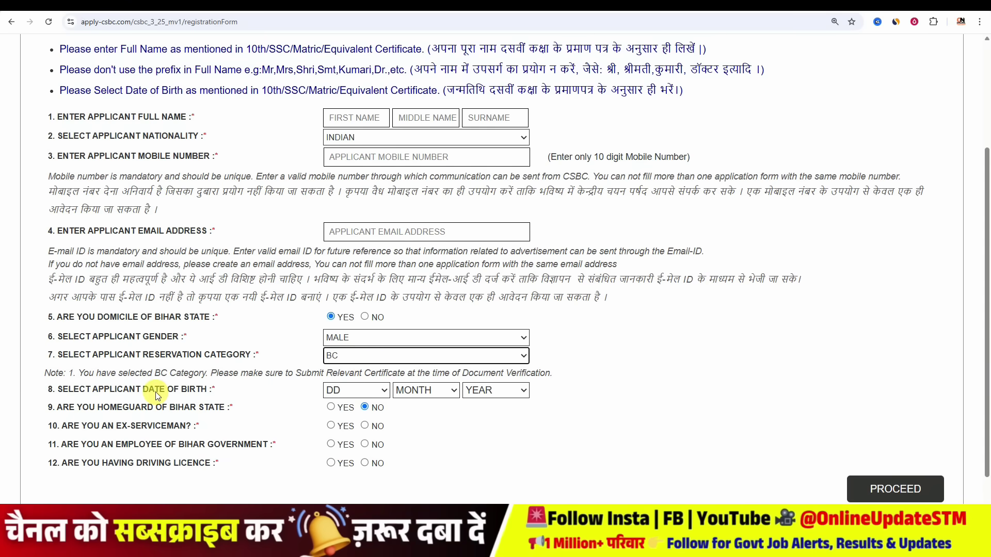
- Look through the day, month and year choices for the applicant's date of birth
left_click(360, 394)
left_click(420, 390)
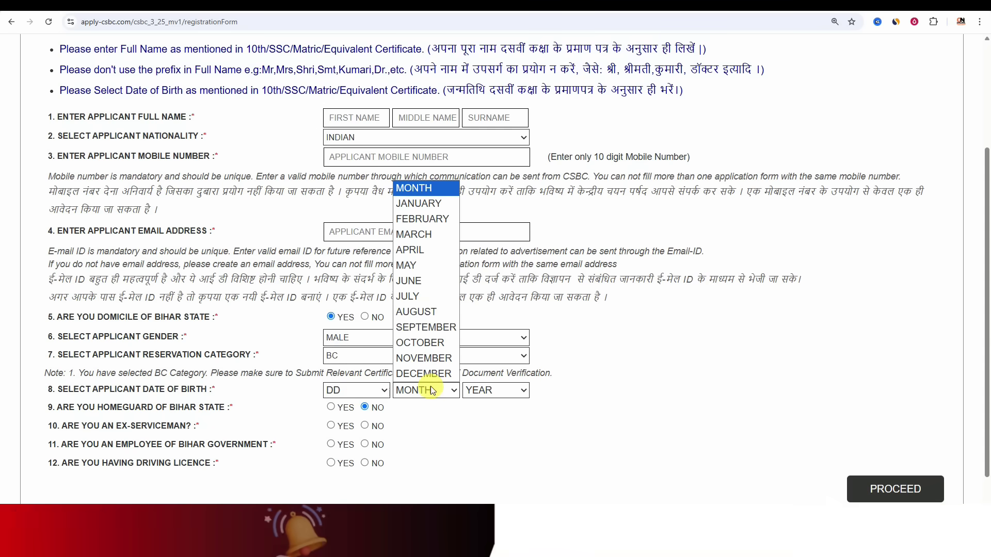
left_click(510, 390)
- Point out the homeguard question, and answer NO to being an ex-serviceman and to being a Bihar government employee
left_click(128, 411)
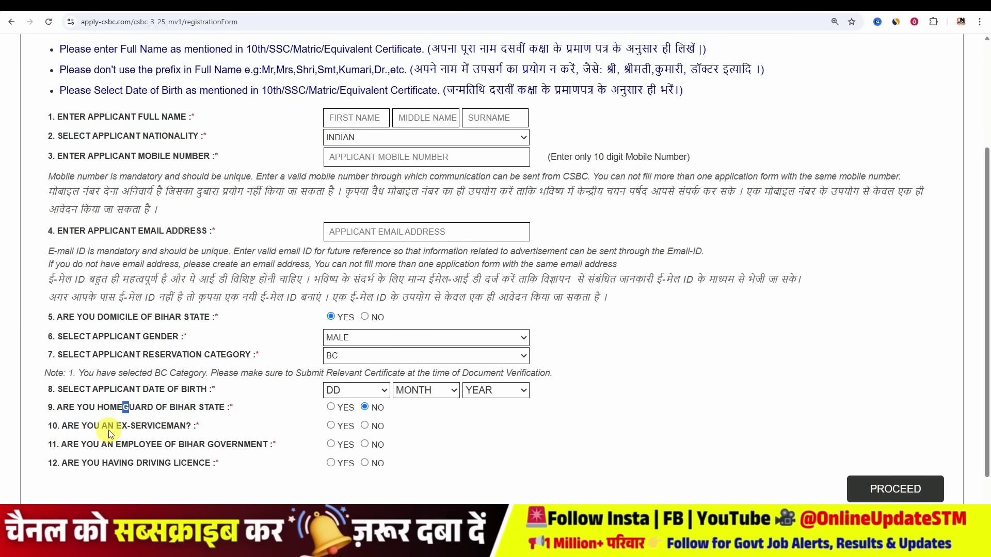
left_click(366, 425)
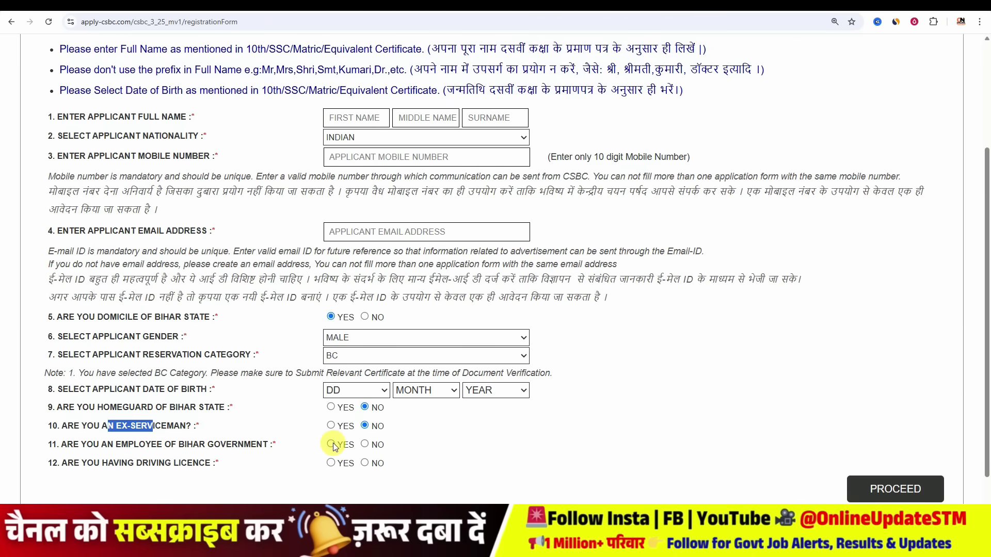
left_click(365, 445)
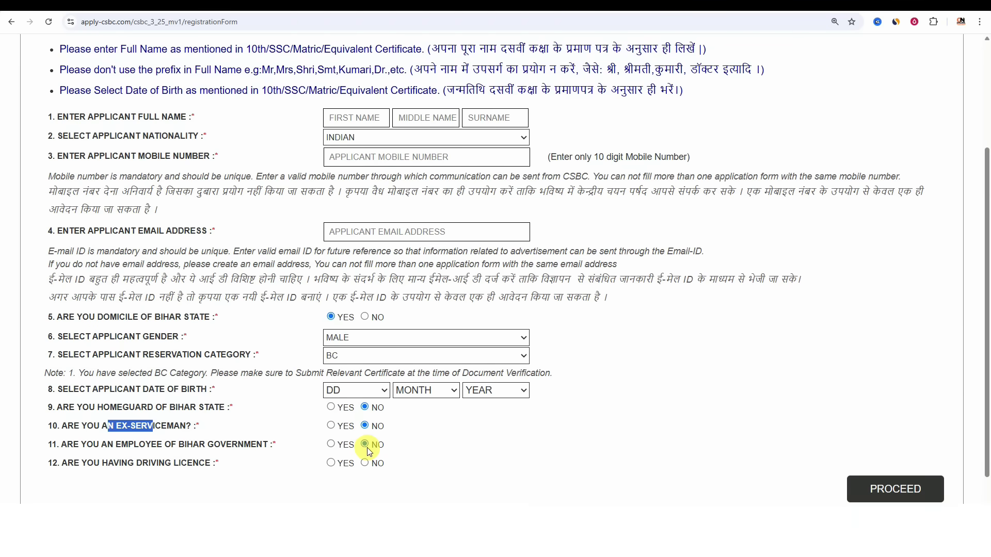
- Answer YES to having a driving licence and set the licence type to HEAVY MOTOR VEHICLE
left_click_drag(61, 463, 211, 467)
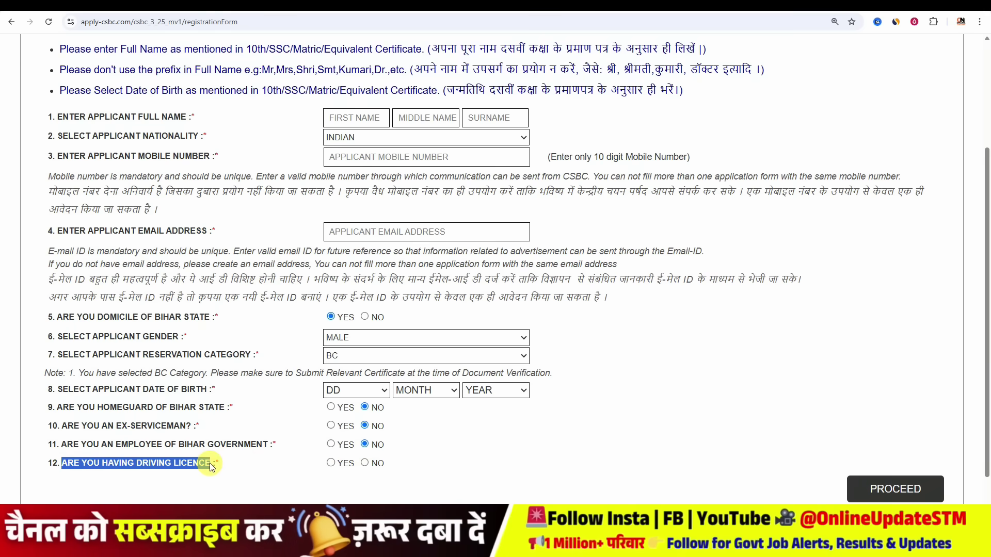
left_click(331, 463)
scroll(350, 449, "down", 2)
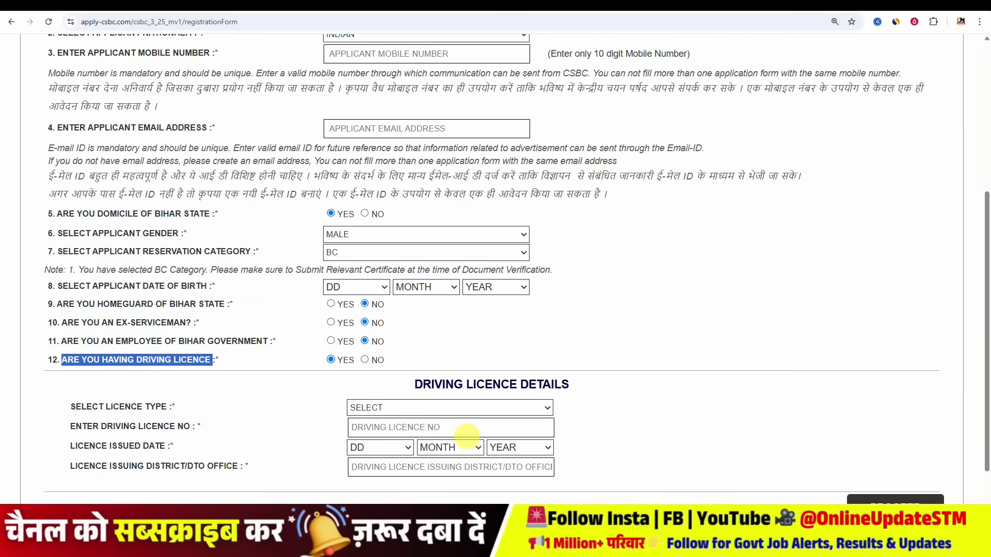
left_click(399, 412)
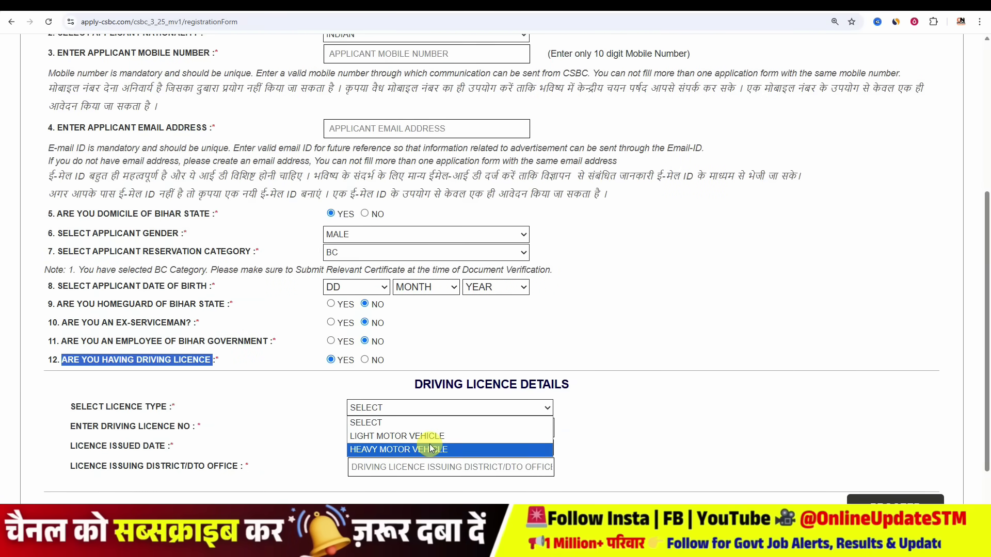
left_click(377, 446)
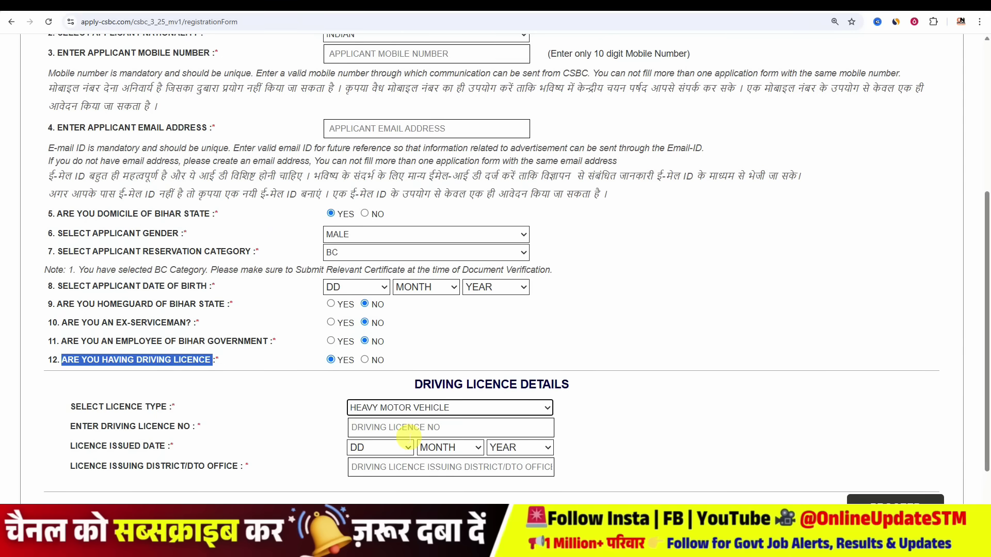
- Check the licence issued date choices and highlight the issuing district wording in the driving licence details
left_click(369, 451)
left_click(369, 451)
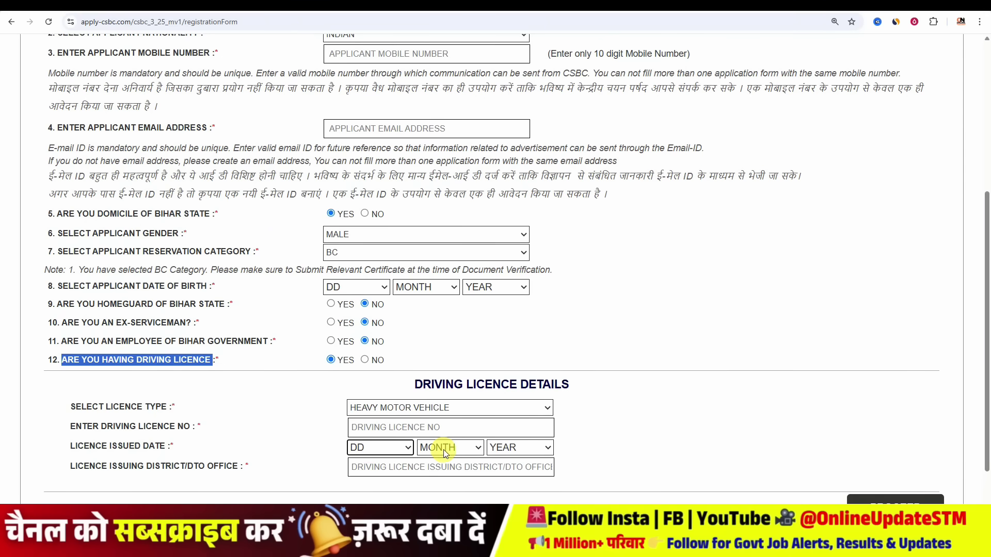
double_click(170, 467)
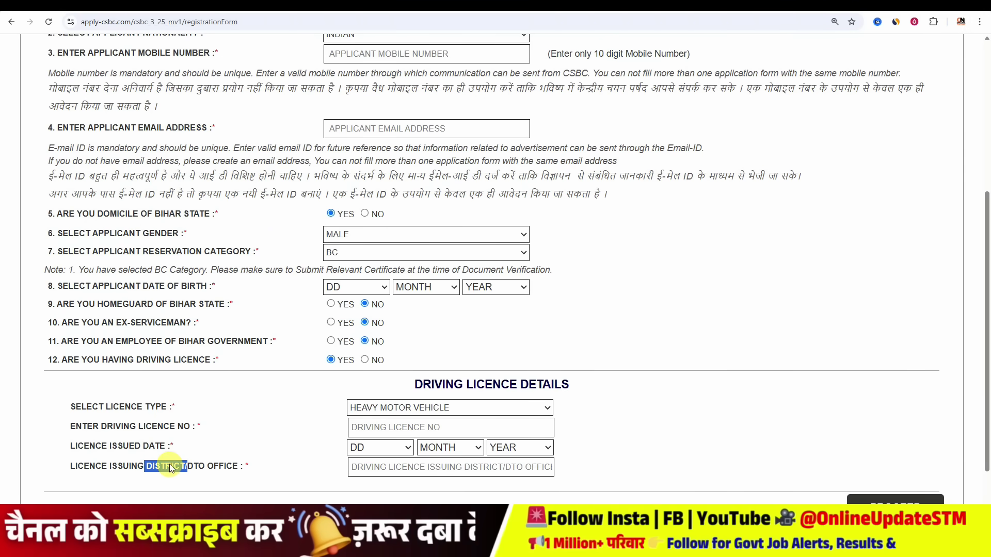
left_click(133, 467)
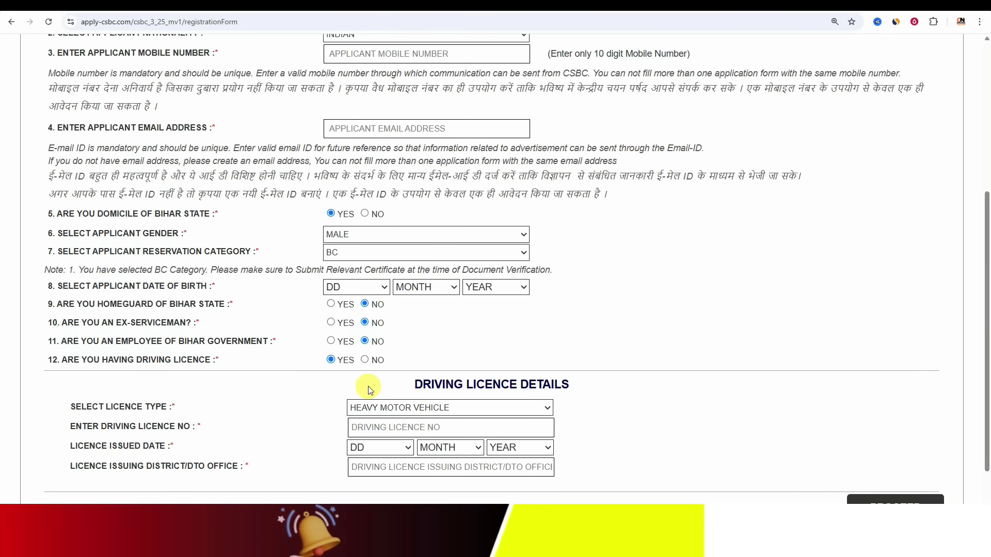
- Answer NO to having a driving licence and proceed to the registration preview
left_click(364, 360)
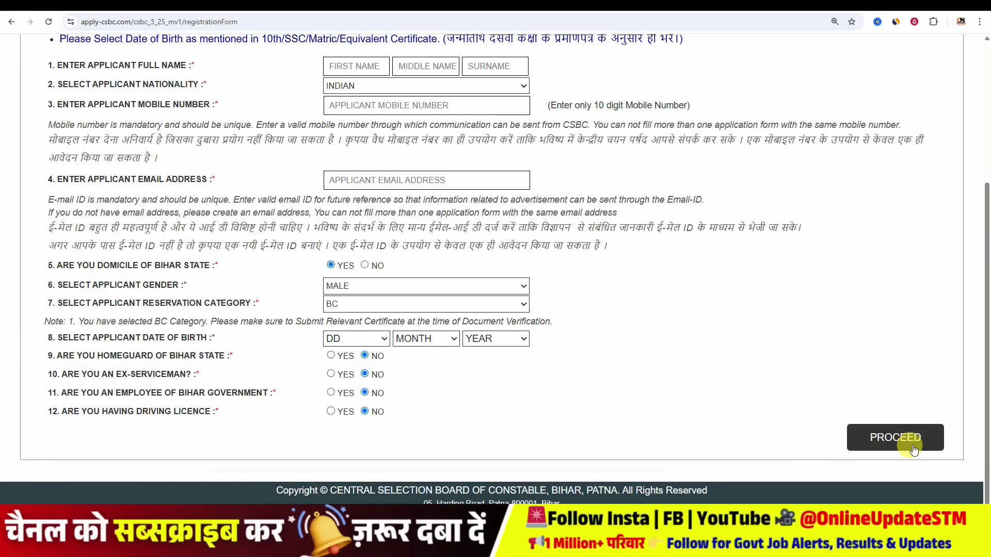
left_click(881, 441)
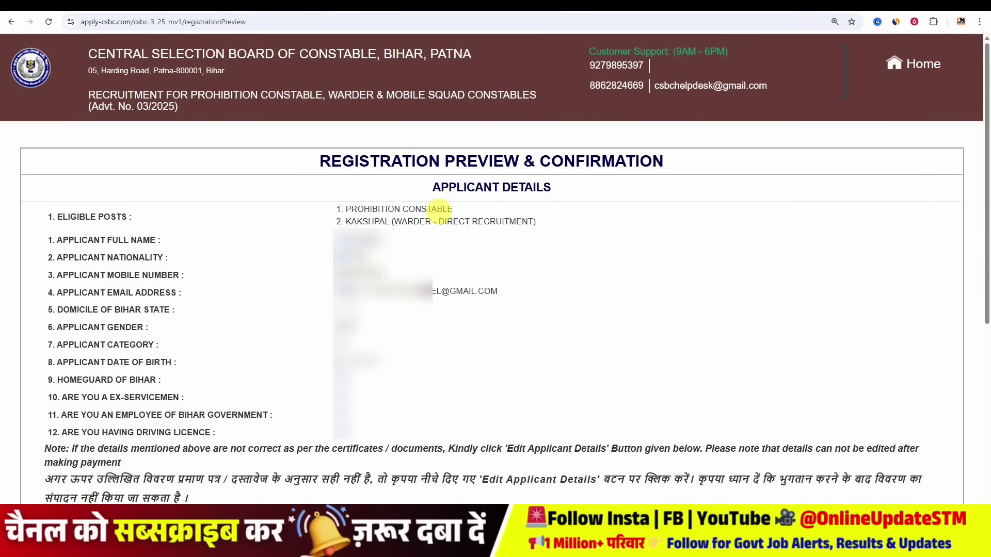
- Point out the eligible posts in the registration preview, and confirm submitting the applicant details for payment
left_click_drag(58, 216, 414, 223)
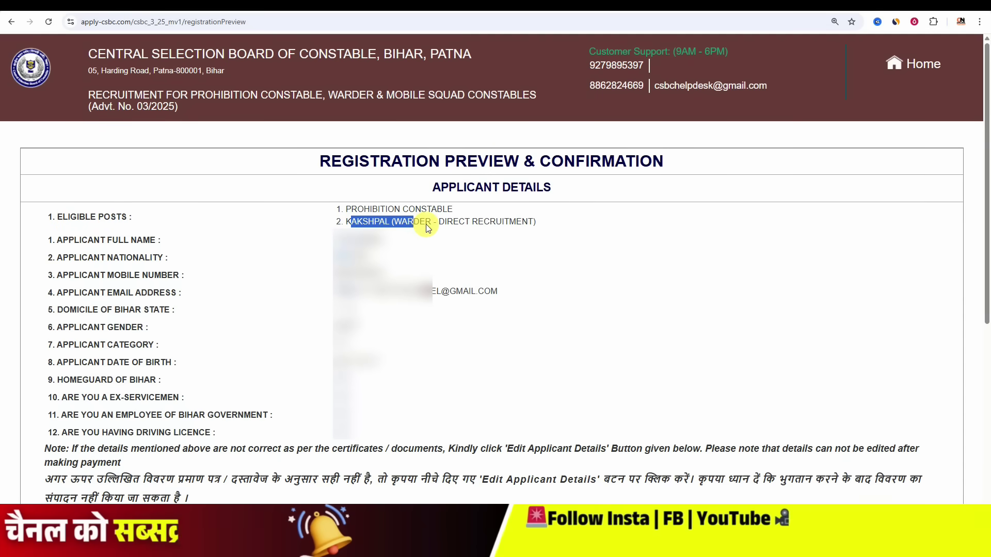
scroll(422, 374, "down", 4)
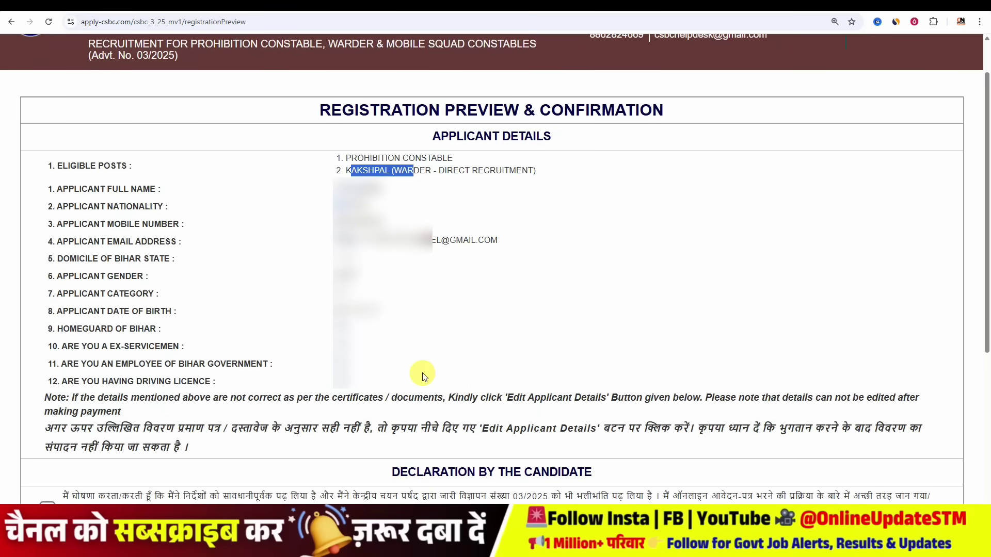
scroll(422, 372, "down", 1)
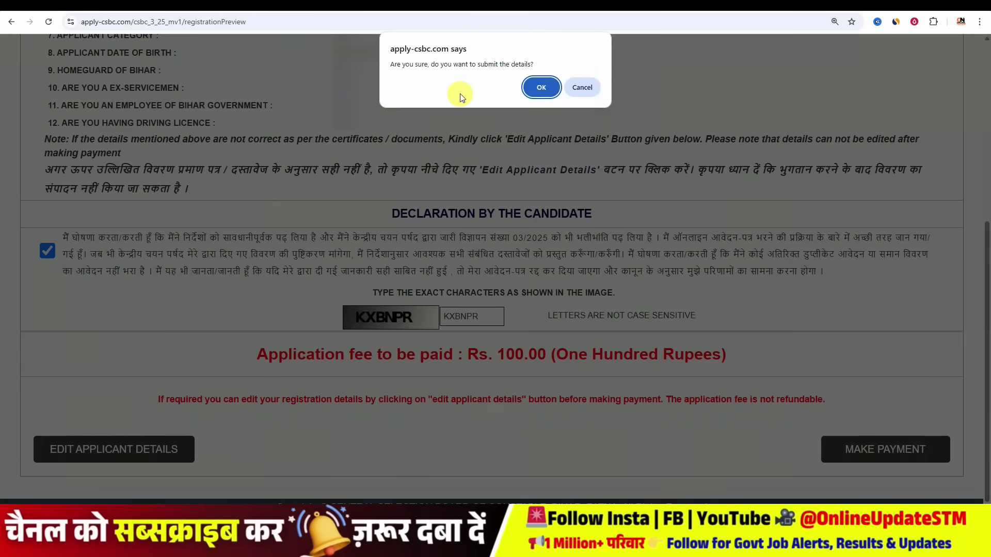
left_click(538, 90)
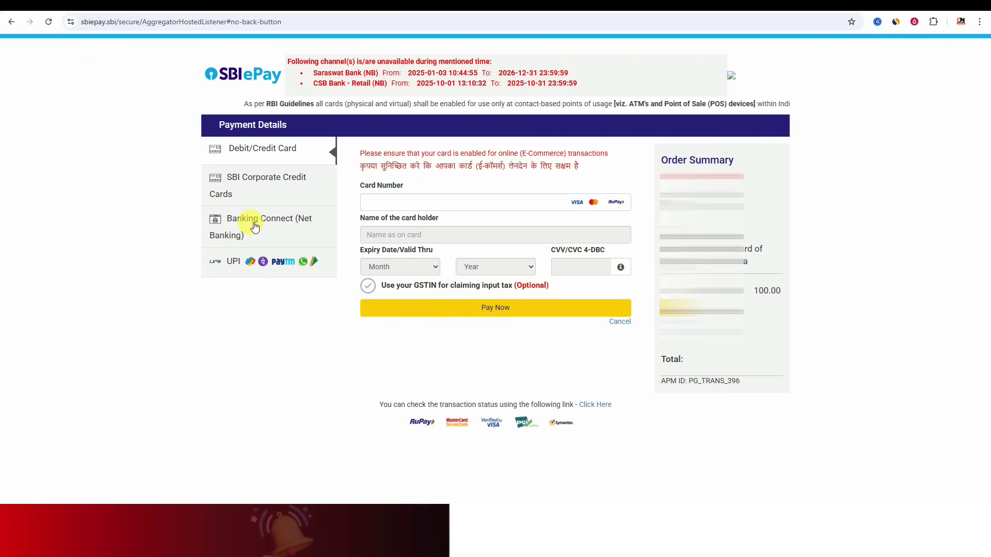
- Choose UPI with the UPI QR option as the payment method and start the fee payment
left_click(231, 262)
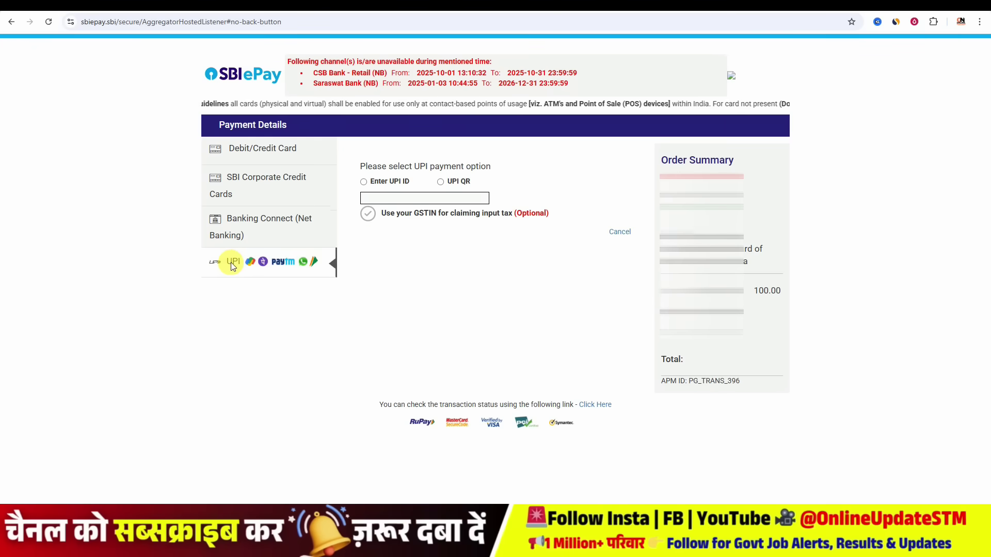
left_click(442, 178)
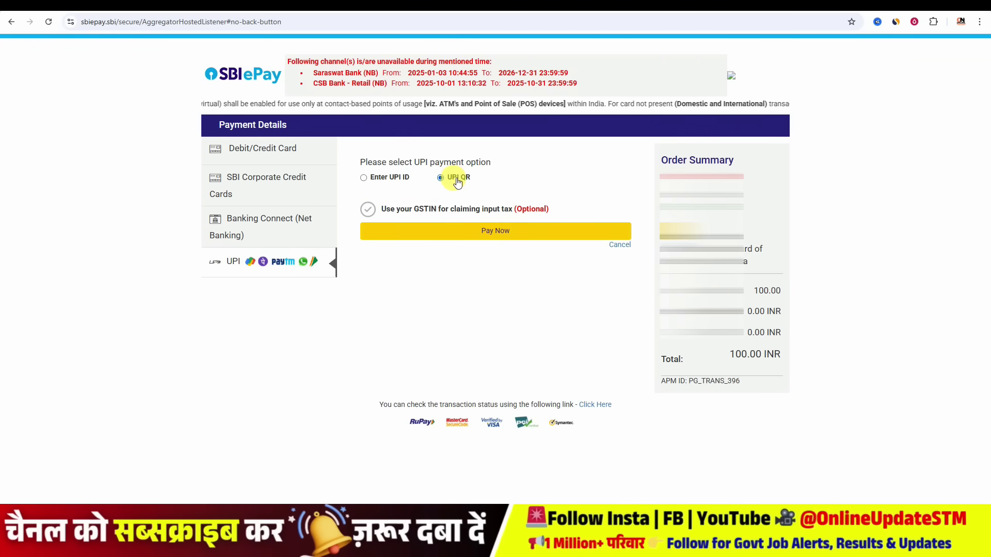
left_click(488, 232)
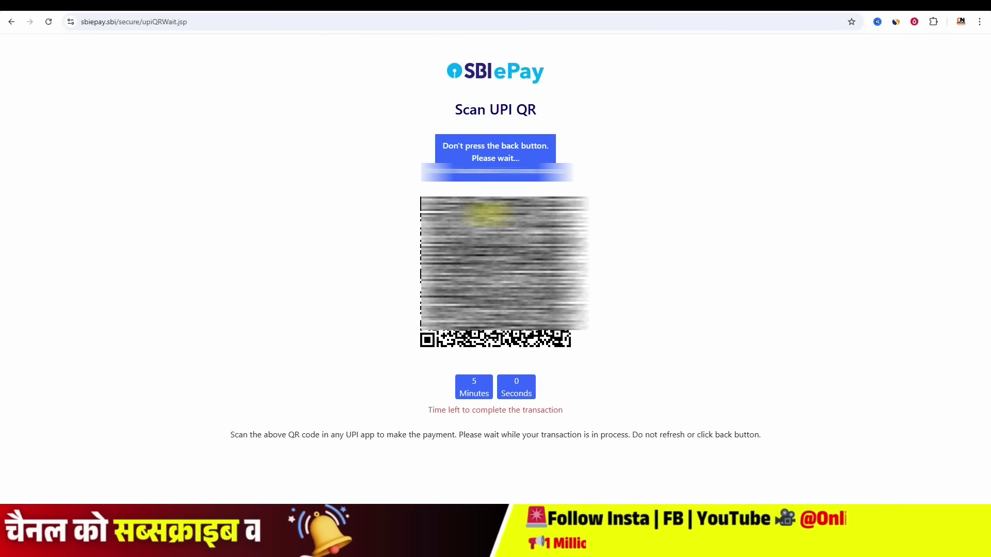
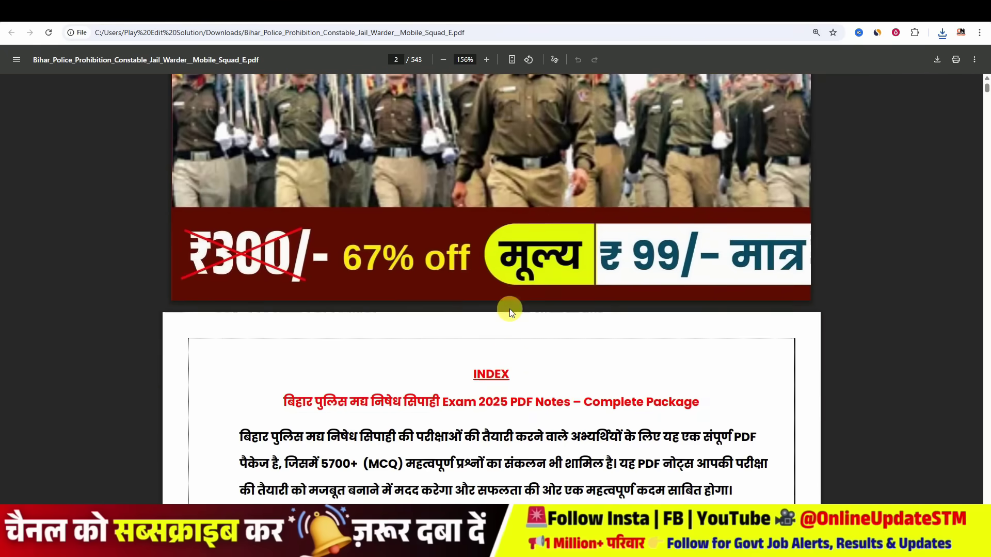
- Look through the Bihar Police Prohibition Constable e-book PDF from the index to the first Math page
scroll(509, 312, "down", 4)
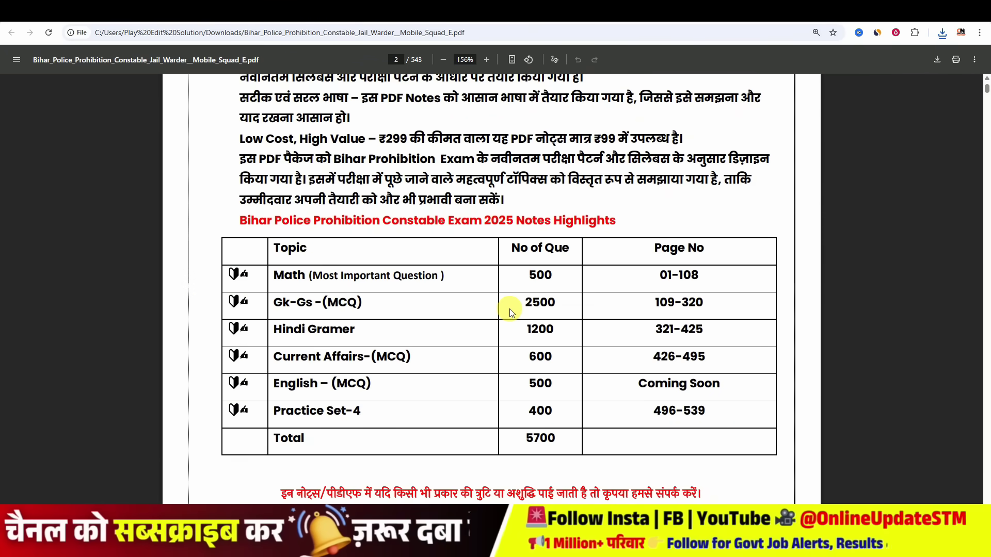
scroll(333, 302, "down", 4)
scroll(421, 336, "down", 10)
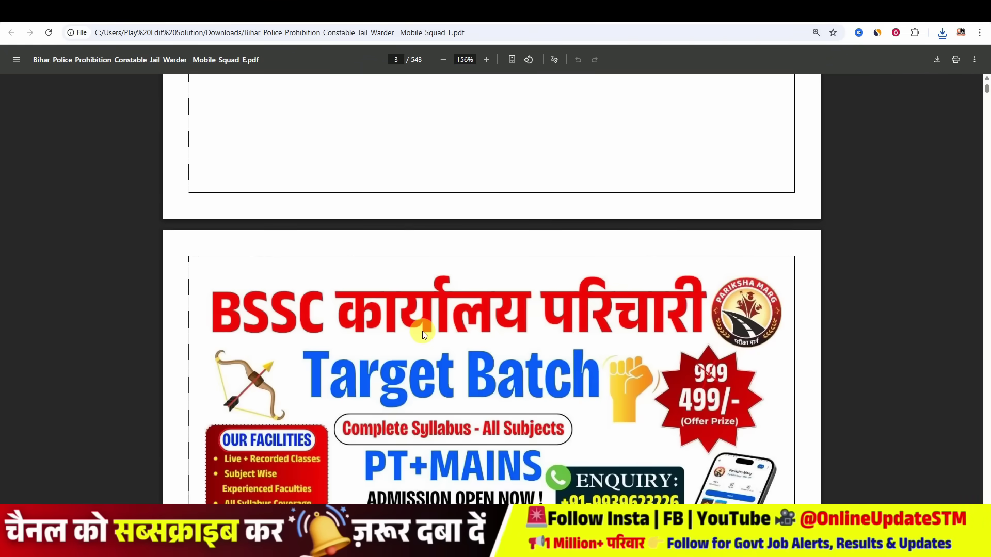
scroll(423, 335, "down", 8)
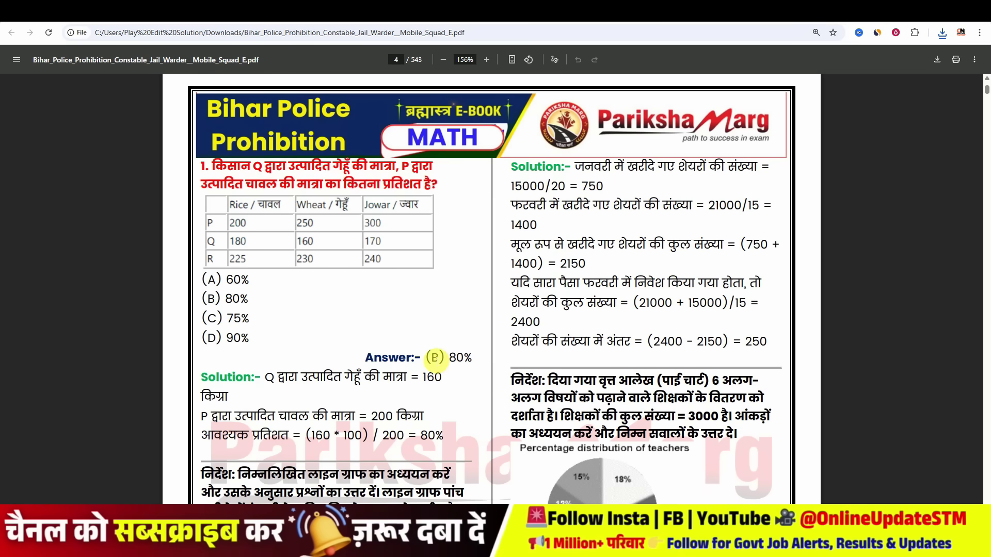
- Highlight the four answer options and the given answer of the first Math question in the e-book
left_click_drag(214, 279, 228, 338)
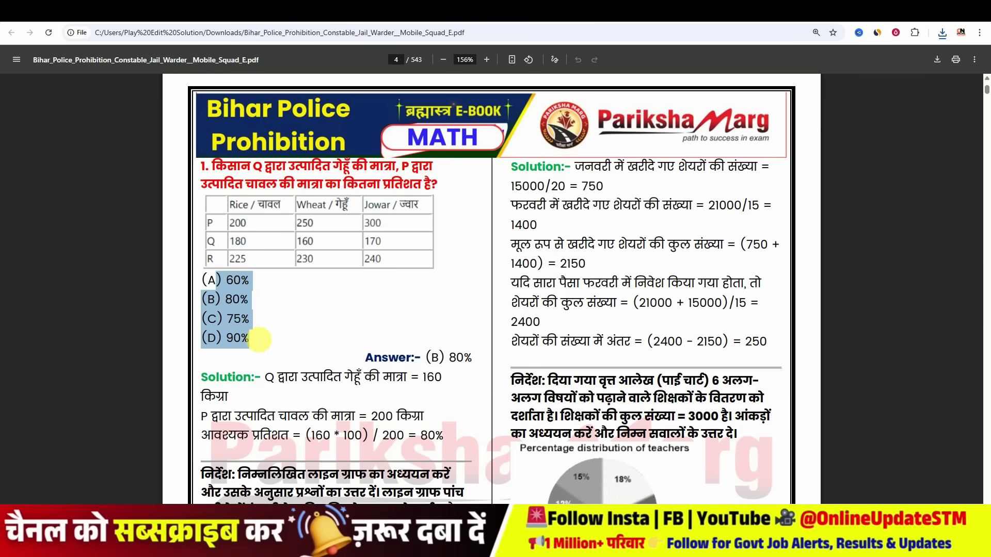
left_click(227, 299)
left_click_drag(367, 360, 468, 362)
left_click(469, 362)
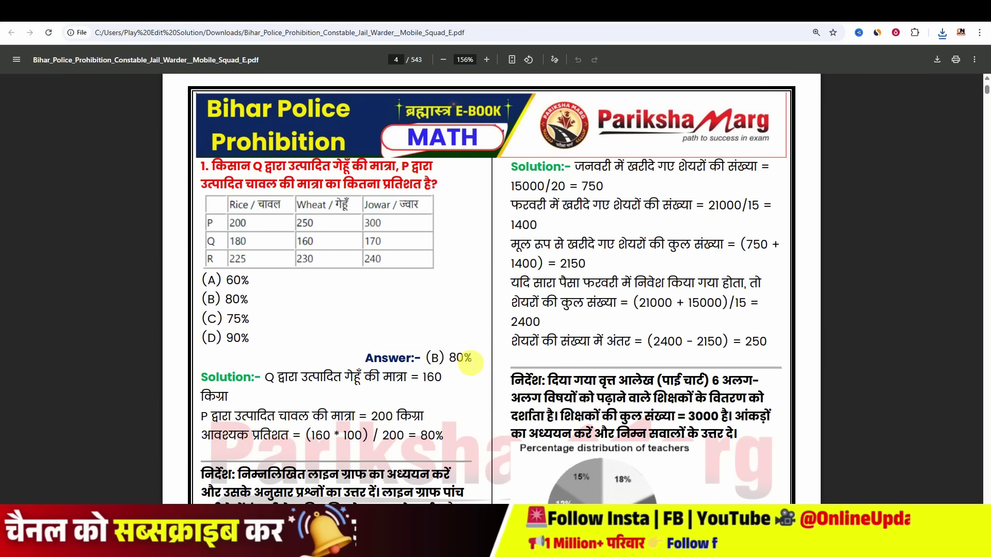
scroll(586, 418, "down", 1)
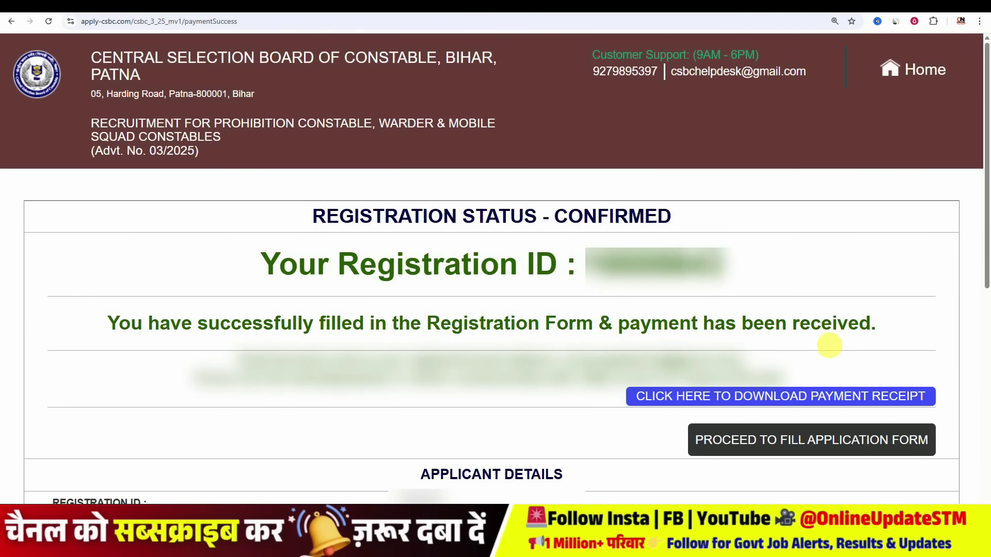
- Proceed from the confirmed registration to the application form, confirming readiness with educational and address details and passing the instructions page
left_click(764, 437)
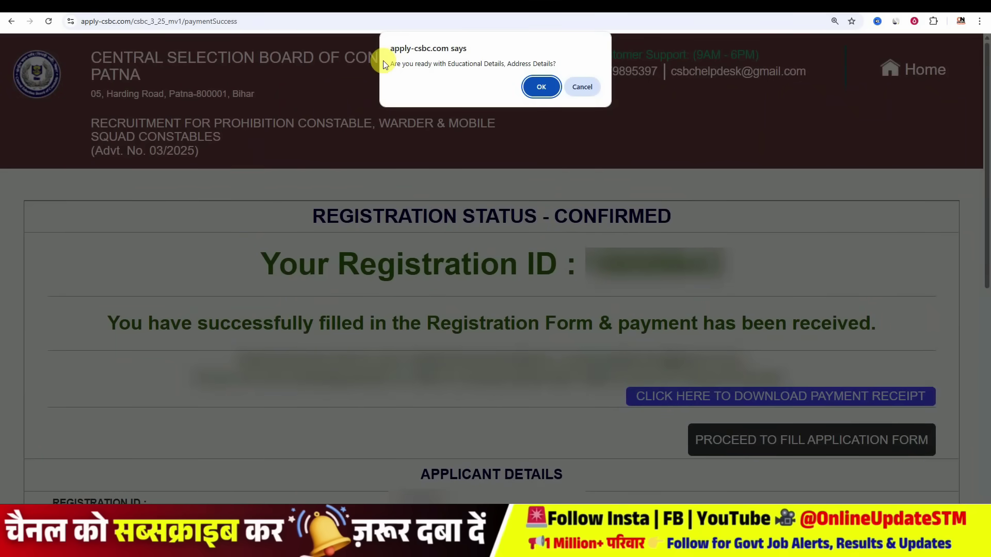
left_click(542, 86)
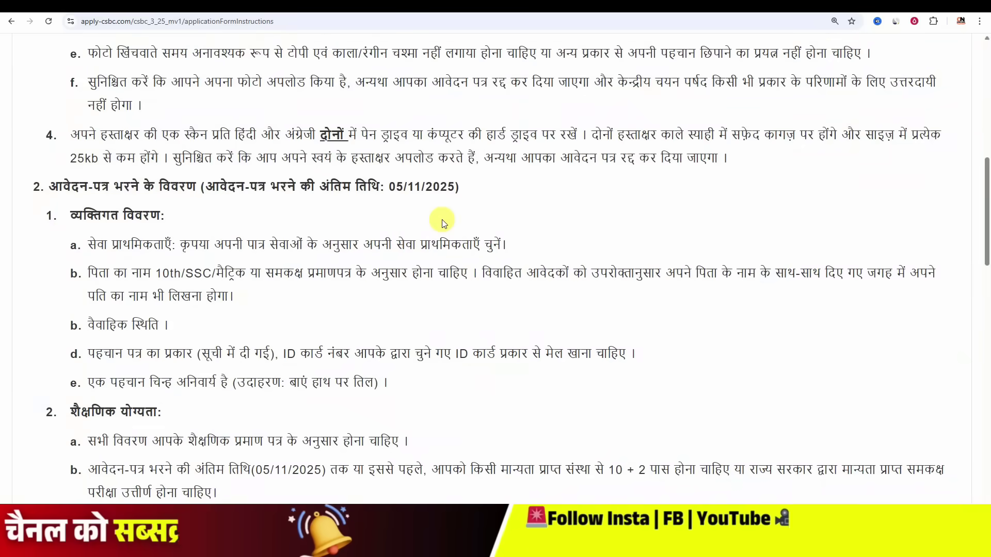
scroll(442, 222, "up", 4)
scroll(439, 218, "down", 20)
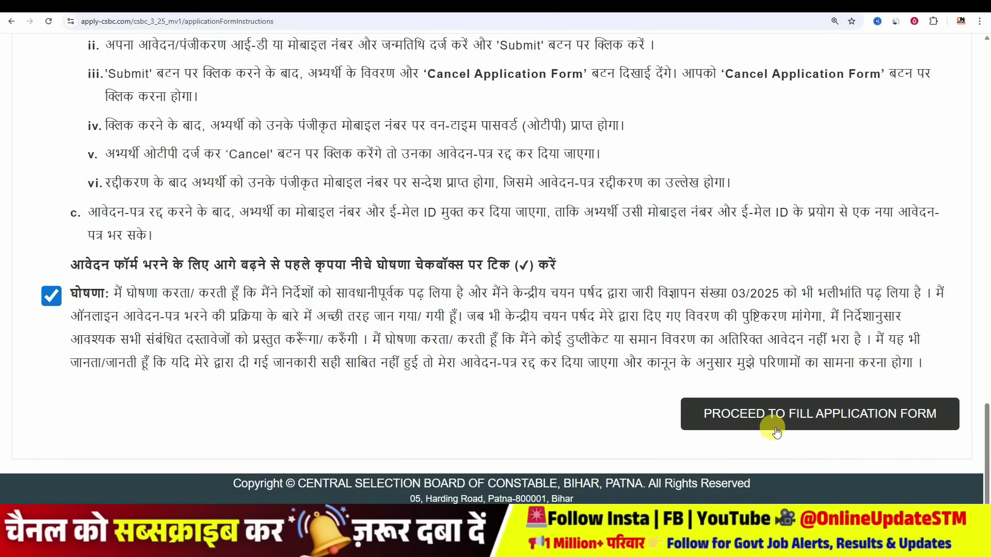
left_click(824, 415)
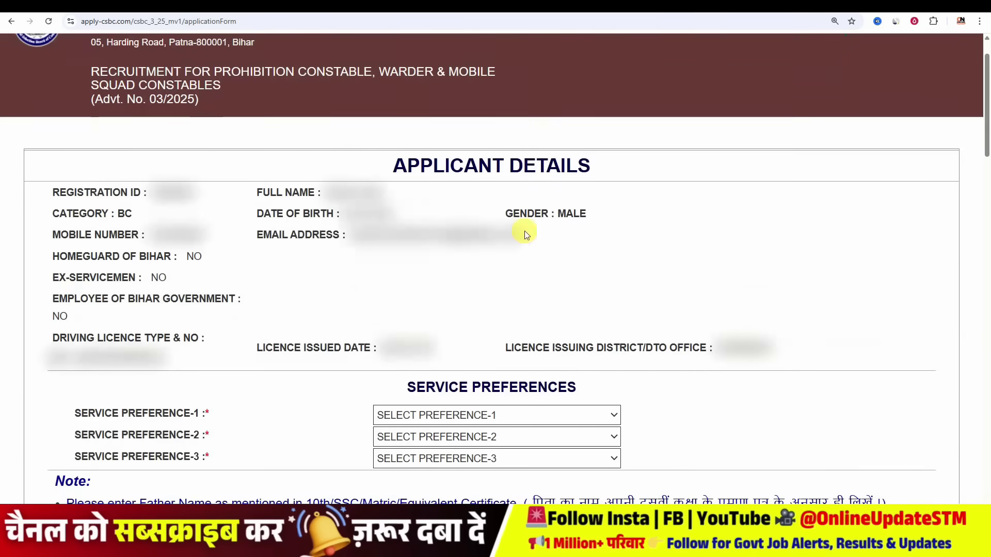
- Set the service preferences to PROHIBITION CONSTABLE, KAKSHPAL (WARDER - DIRECT RECRUITMENT) and MOBILE SQUAD CONSTABLE, in that order
scroll(400, 189, "down", 4)
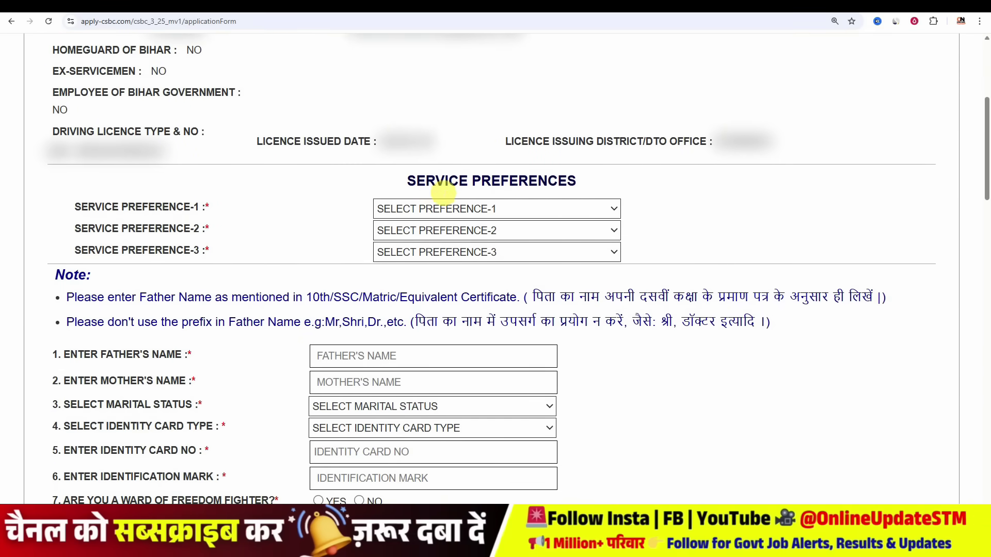
left_click(437, 208)
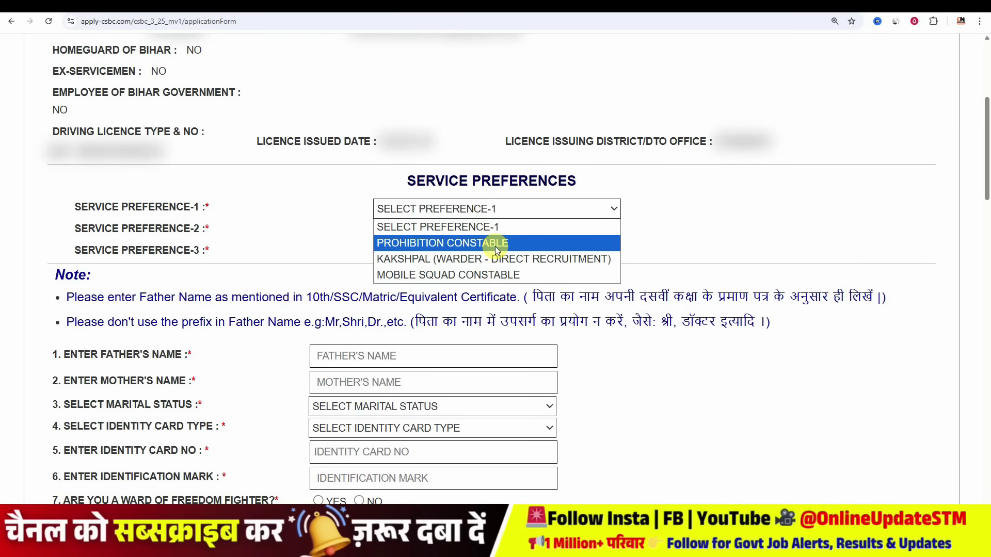
left_click(494, 243)
left_click(384, 230)
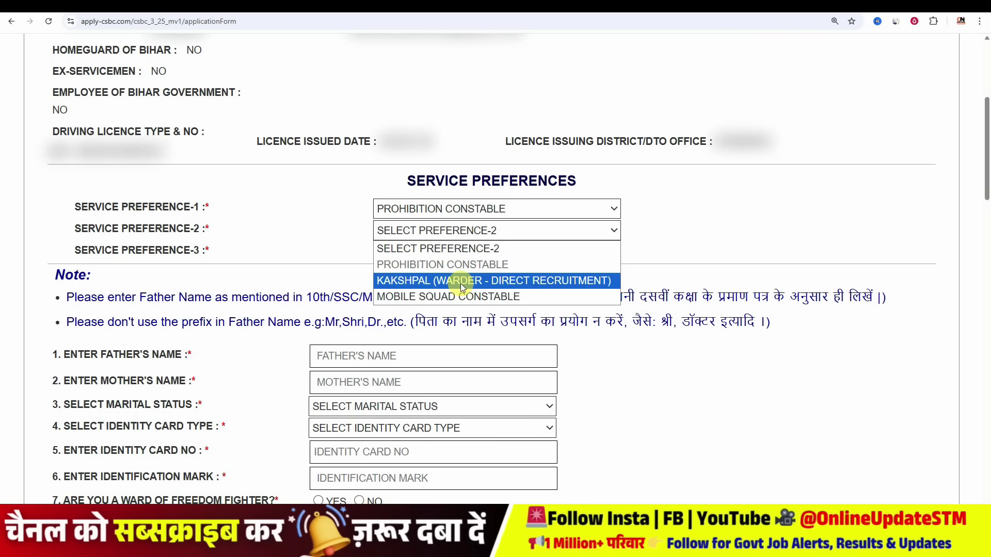
left_click(461, 282)
left_click(458, 260)
left_click(447, 316)
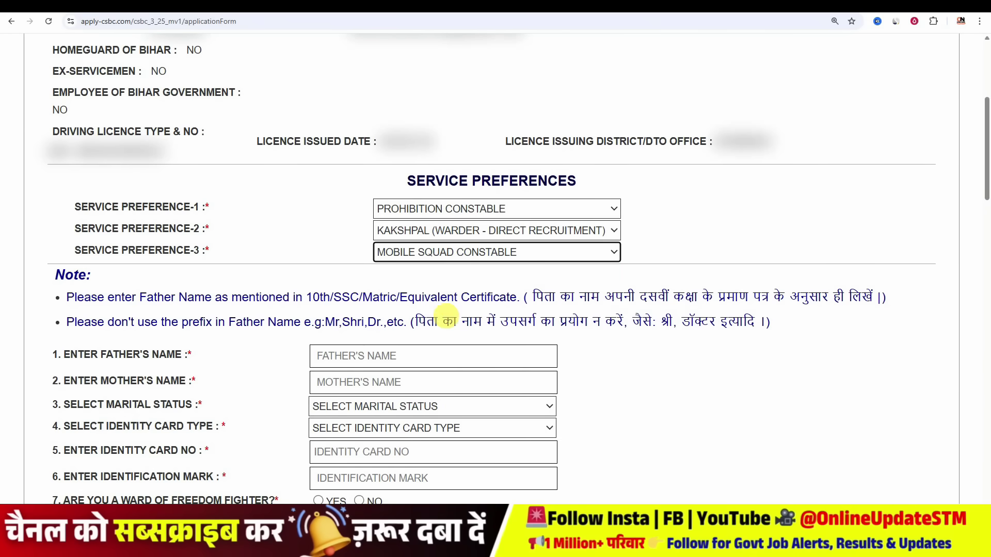
- Point out the father's name field and the prefixes that the note says must not be used in it
scroll(459, 256, "down", 1)
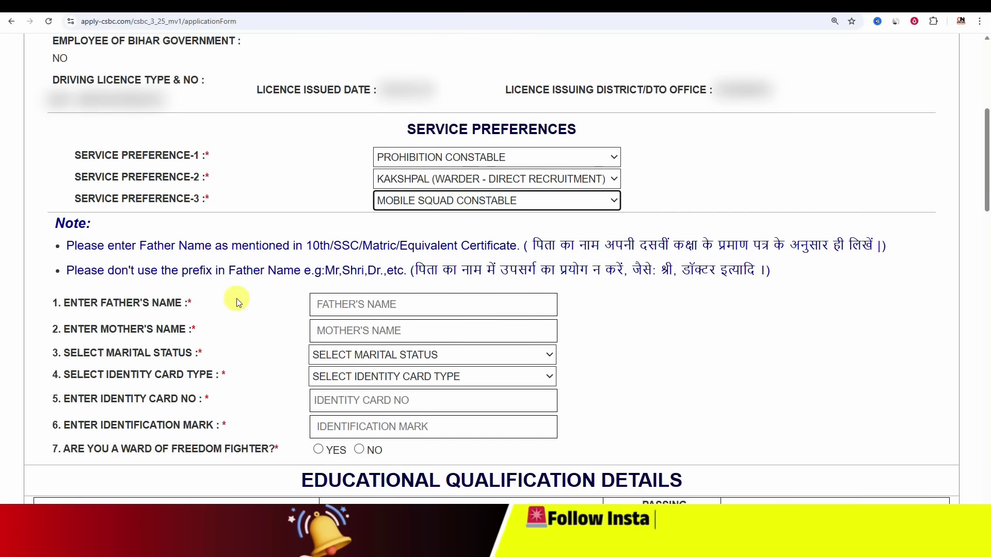
left_click_drag(101, 303, 186, 304)
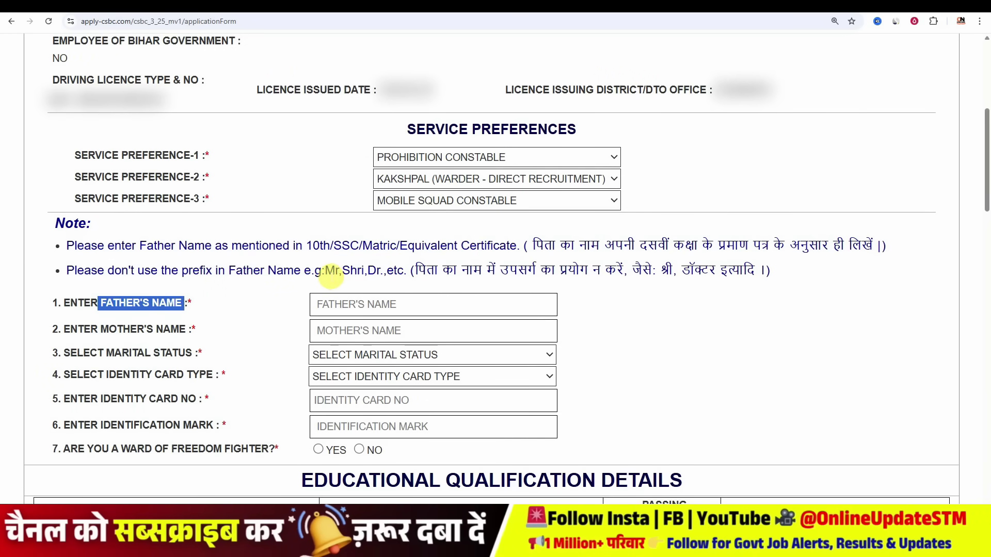
left_click_drag(325, 270, 382, 279)
left_click(367, 305)
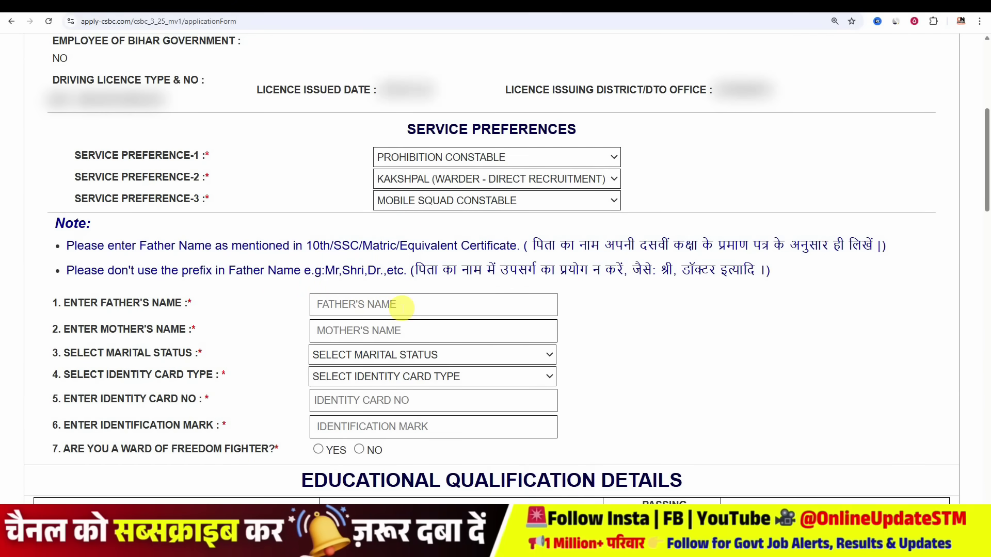
- Set the marital status to UNMARRIED and the identity card type to AADHAR CARD
left_click(376, 354)
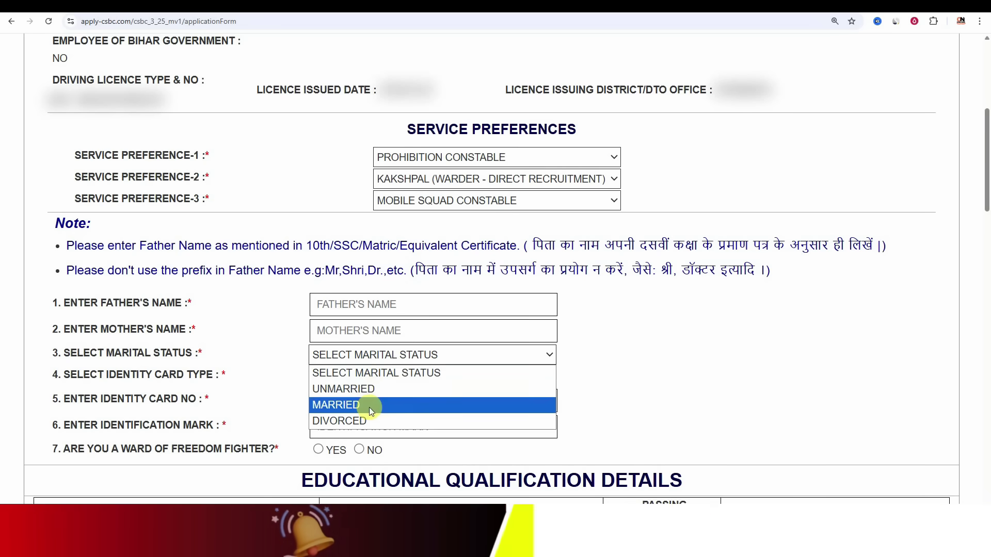
left_click(373, 389)
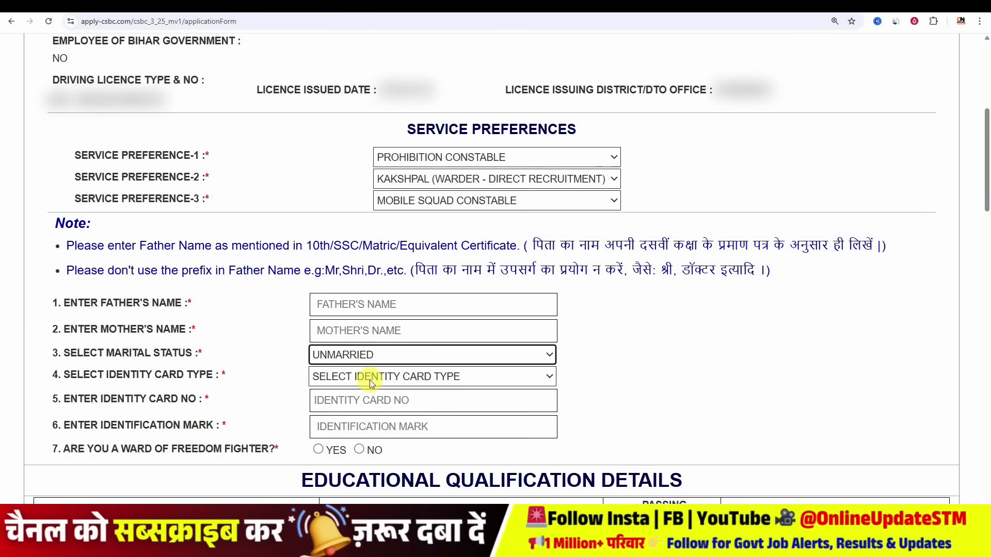
left_click(355, 379)
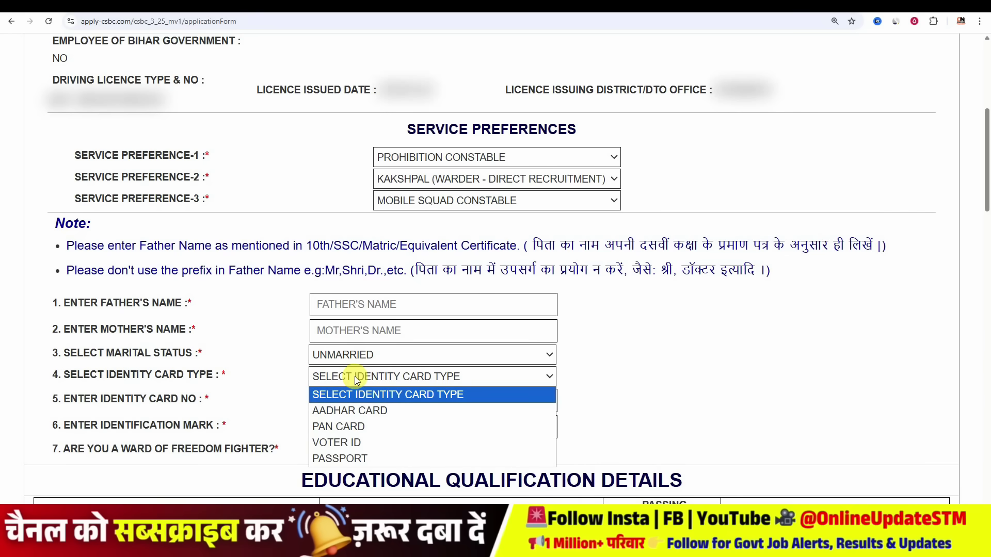
left_click(370, 411)
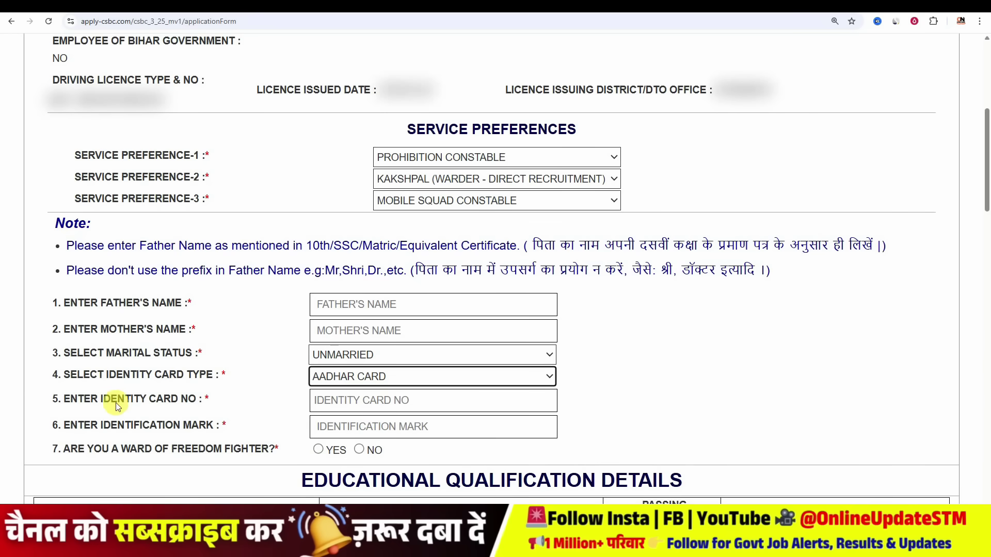
- Point out the identification mark field, and answer NO to being a ward of a freedom fighter
left_click(99, 427)
left_click_drag(99, 427, 197, 427)
left_click(197, 424)
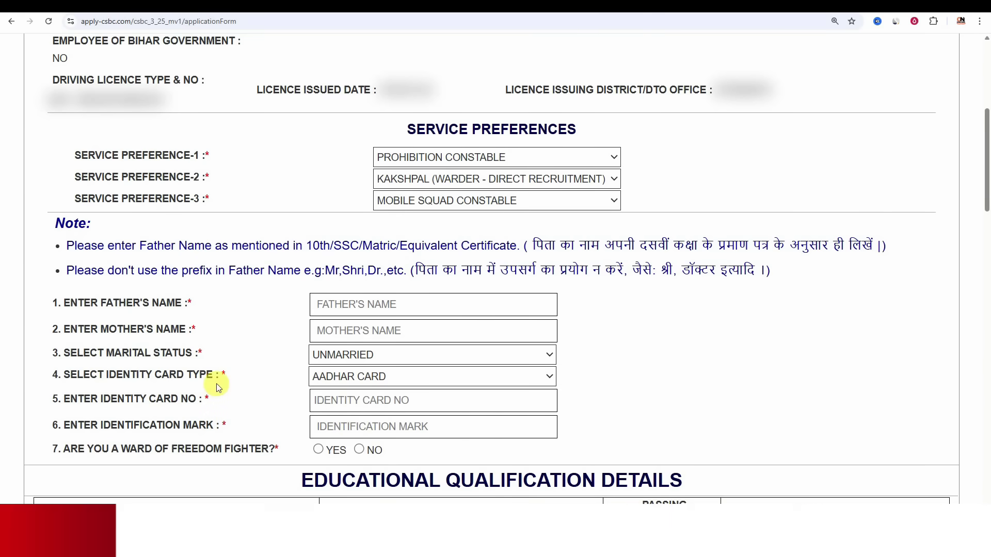
scroll(217, 387, "down", 1)
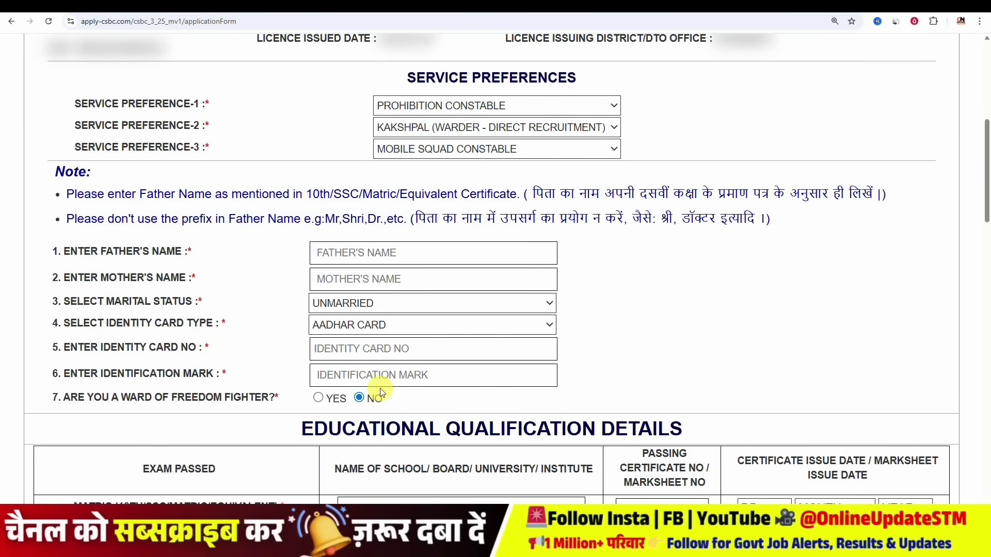
- Highlight the educational qualification details heading and the matric row label in the exam table
scroll(380, 388, "down", 1)
left_click_drag(295, 380, 698, 391)
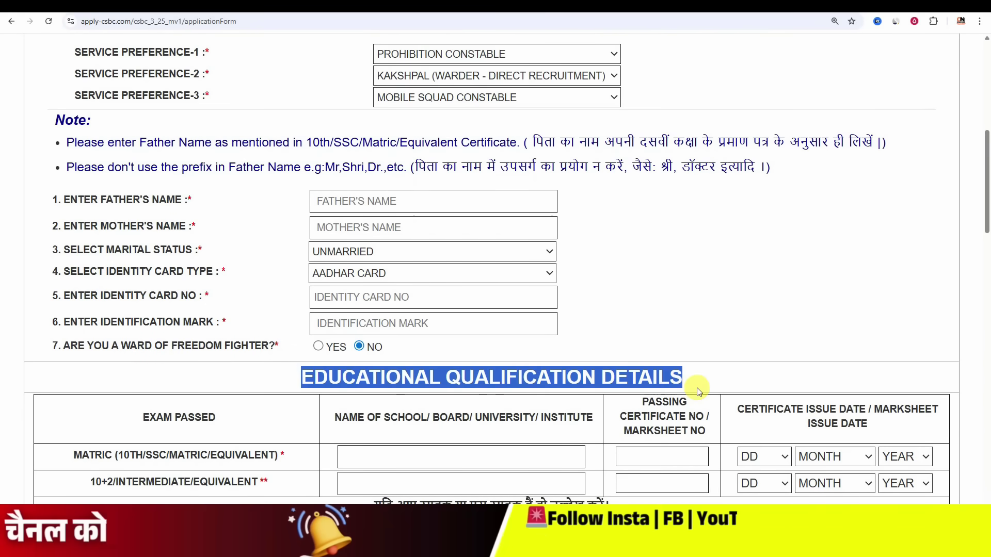
scroll(161, 405, "down", 1)
left_click_drag(69, 406, 146, 407)
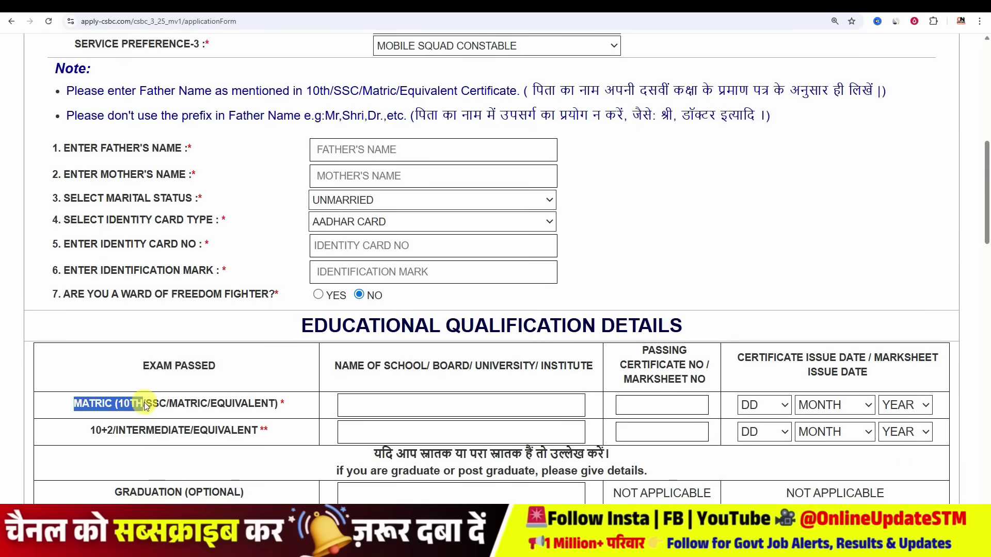
- Enter BSEB PATNA as the matric board, and highlight the passing certificate number column heading
left_click(372, 411)
left_click(413, 433)
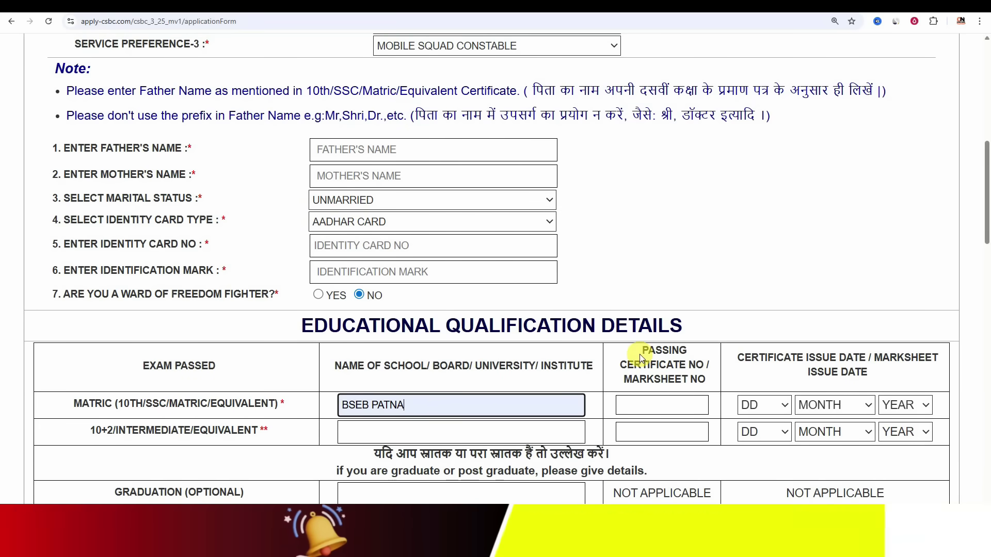
left_click_drag(658, 353, 687, 365)
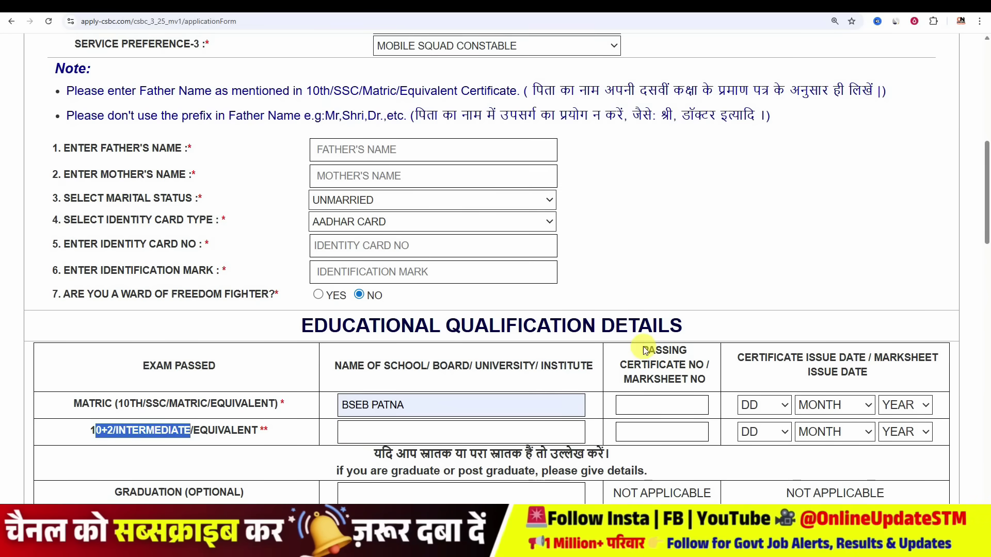
left_click_drag(643, 351, 676, 355)
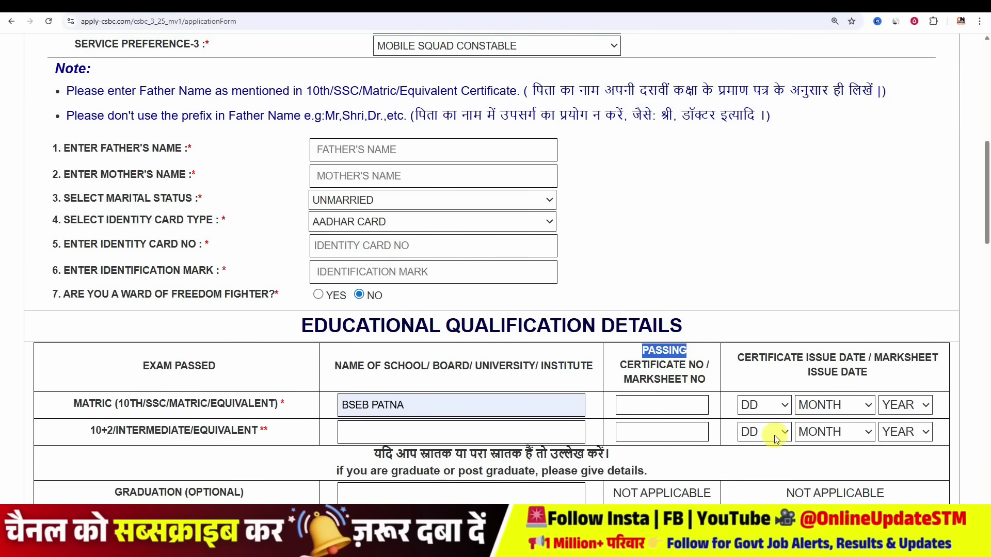
- Point out the note for graduates and the optional graduation and post graduation rows in the exam table
scroll(441, 413, "down", 1)
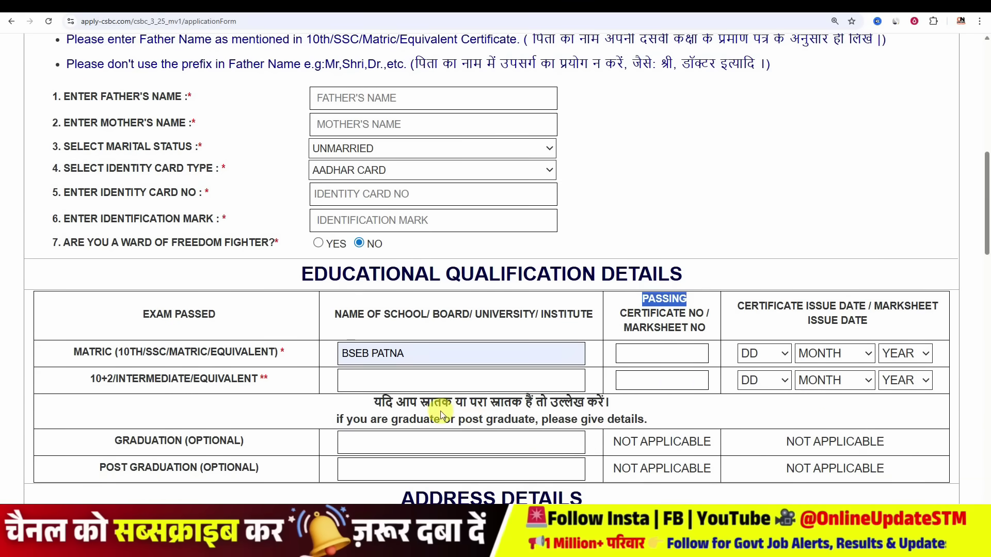
double_click(436, 404)
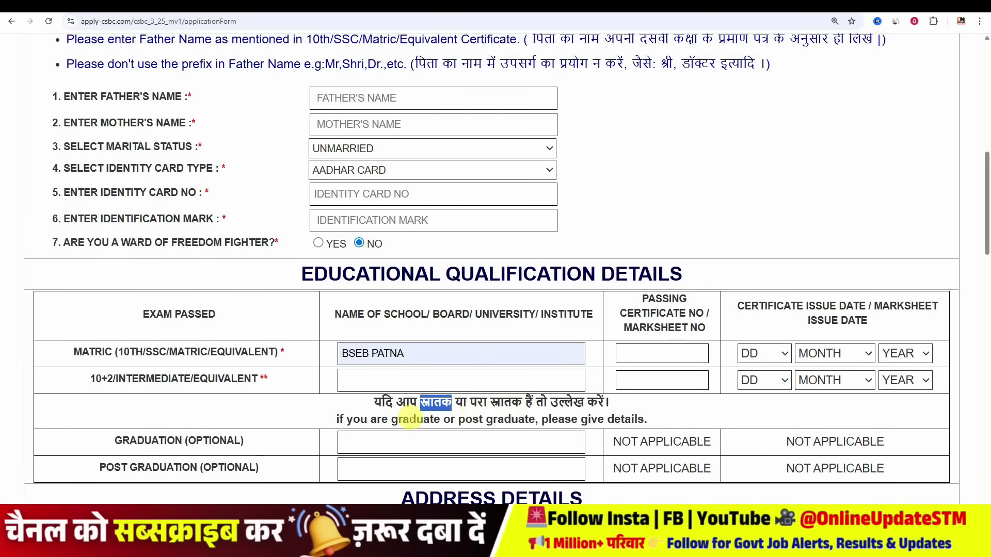
scroll(325, 414, "down", 1)
left_click_drag(120, 388, 189, 390)
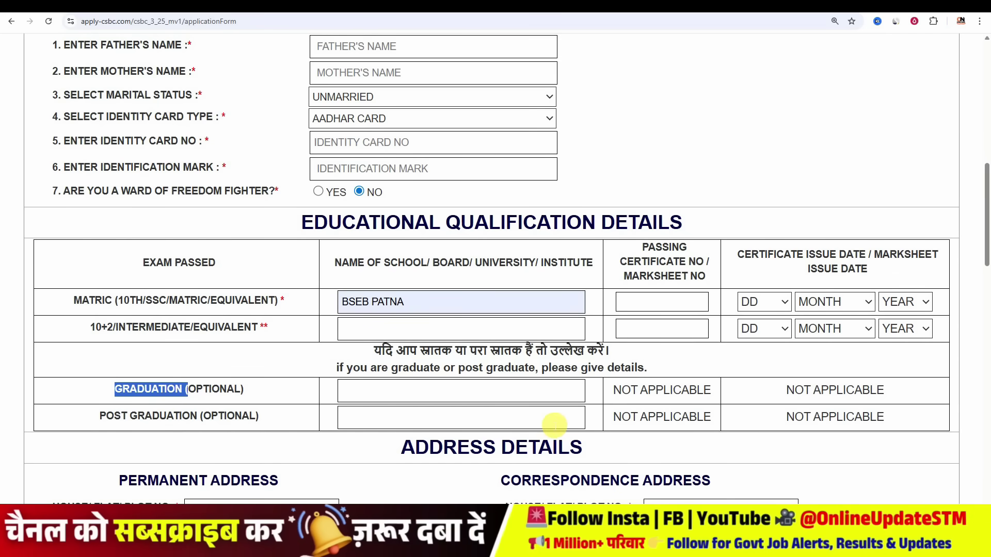
left_click(207, 400)
left_click_drag(116, 390, 215, 392)
left_click(230, 421)
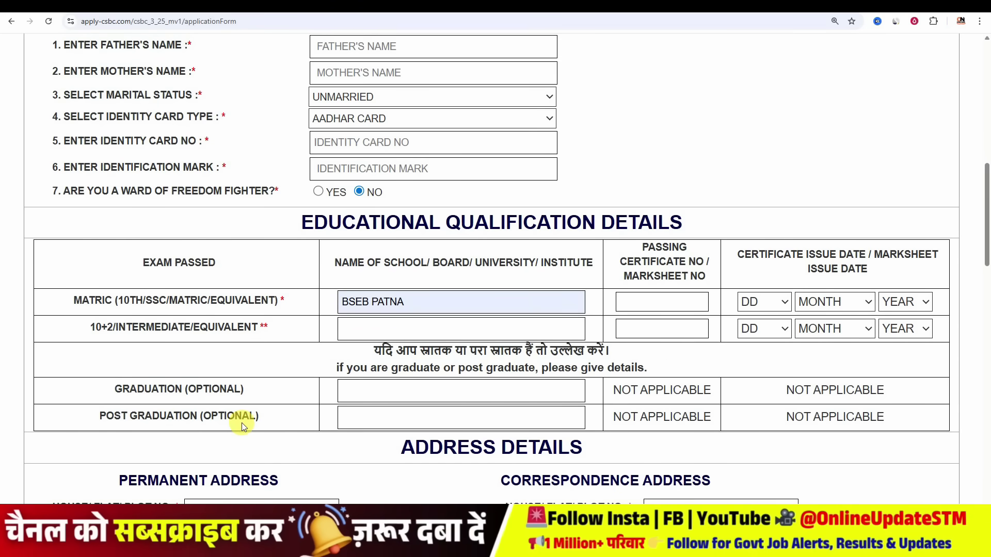
- Highlight the address details heading and the permanent and correspondence address headings beneath it
scroll(398, 398, "down", 1)
left_click_drag(402, 398, 588, 400)
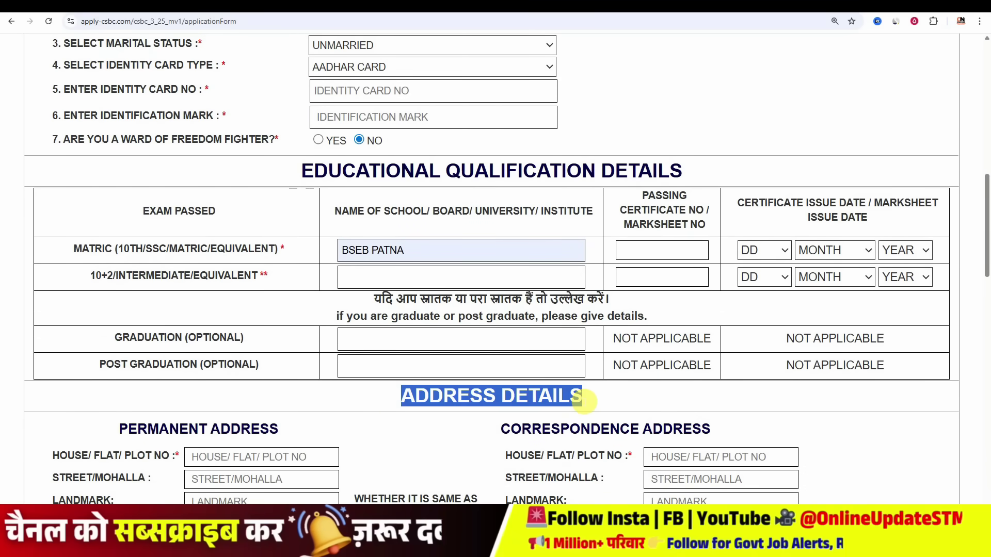
scroll(398, 403, "down", 1)
scroll(356, 382, "down", 1)
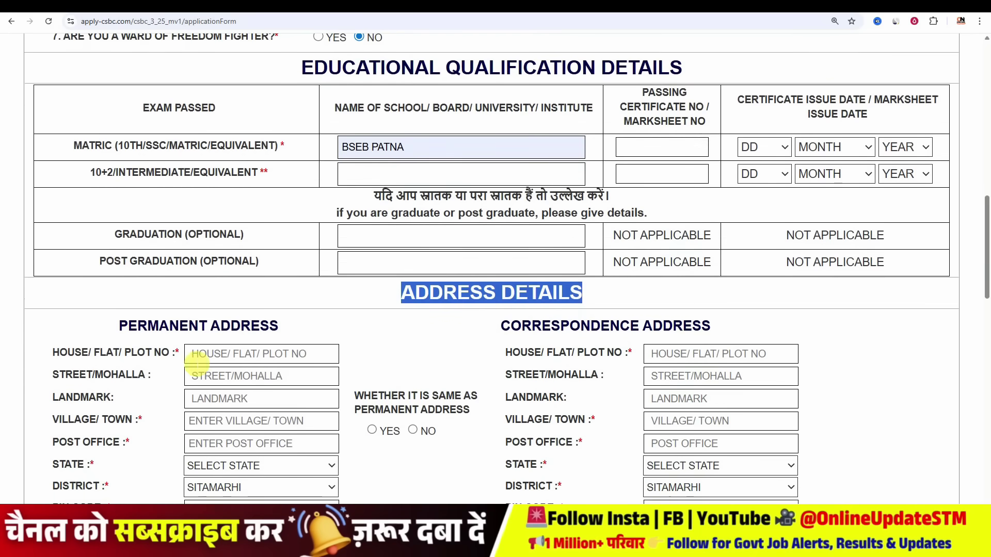
left_click_drag(108, 325, 279, 329)
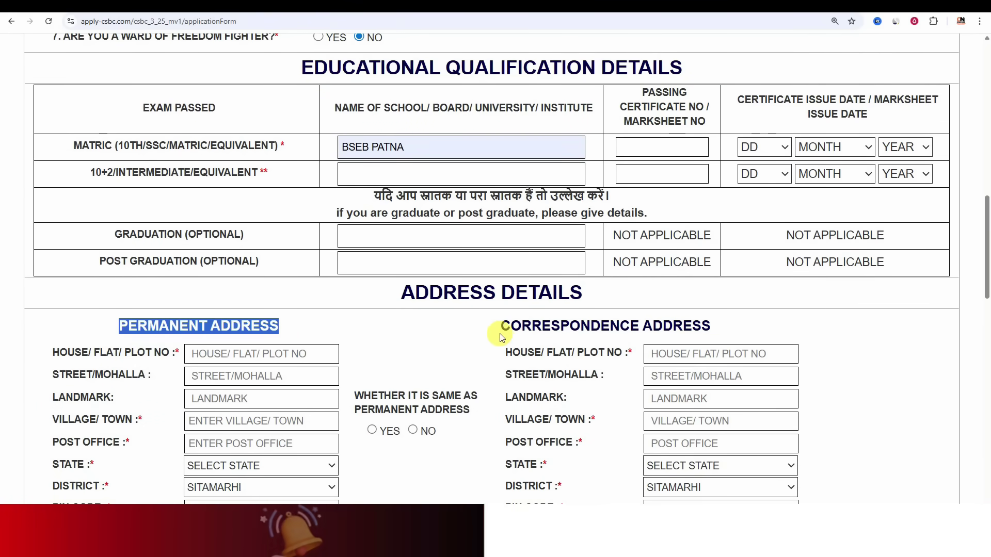
left_click_drag(500, 333, 712, 326)
left_click(404, 333)
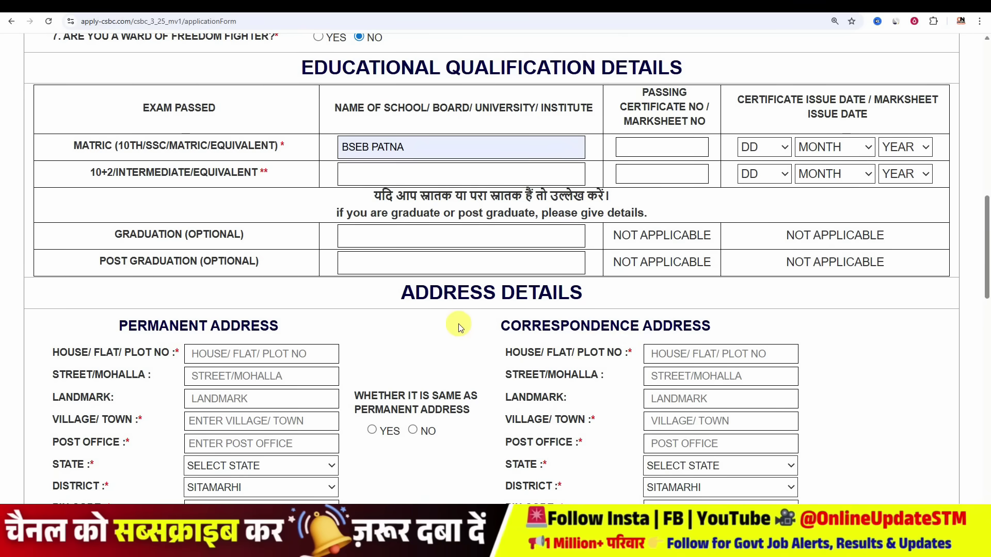
left_click_drag(459, 328, 685, 328)
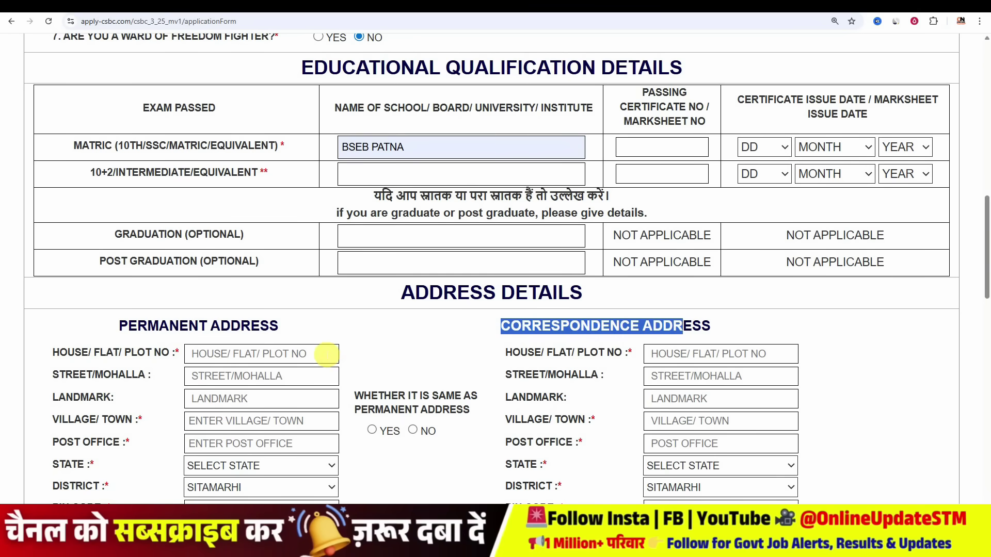
- Set the permanent address state to BIHAR and highlight the permanent address heading
scroll(349, 373, "down", 1)
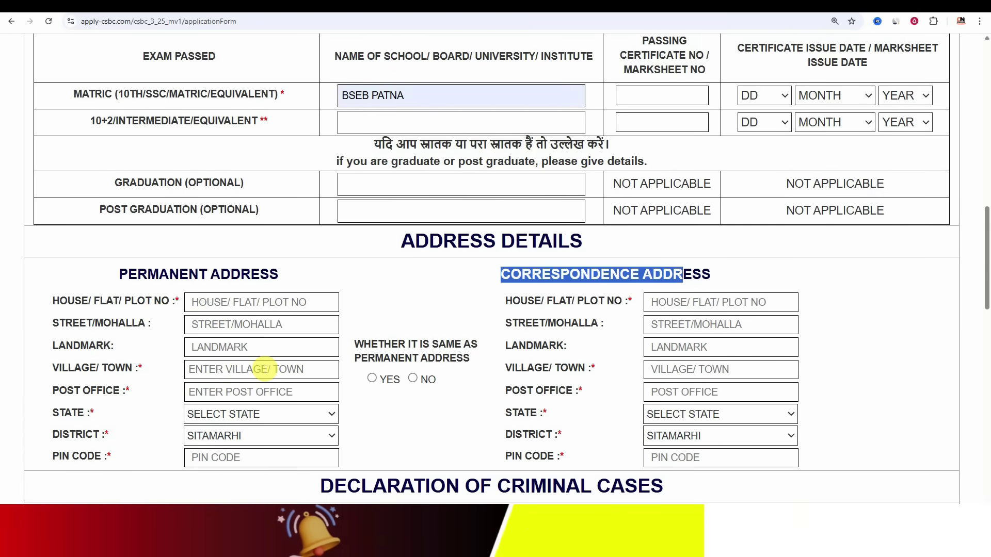
left_click(234, 417)
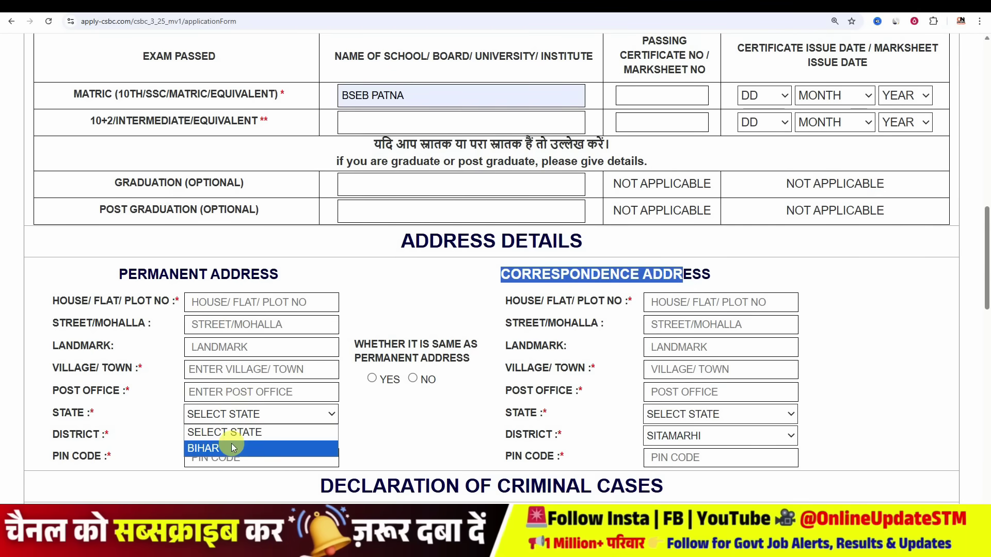
left_click(230, 443)
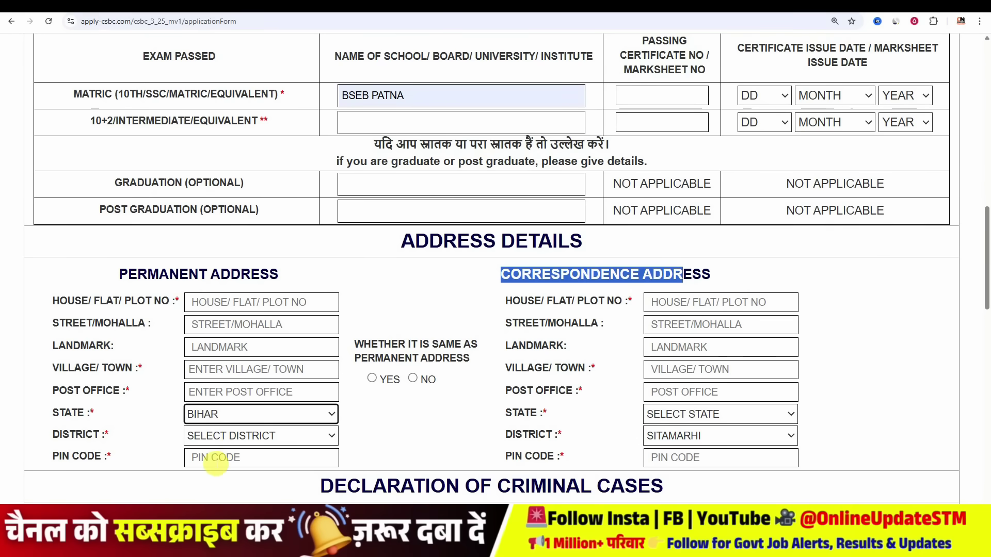
left_click_drag(120, 275, 221, 274)
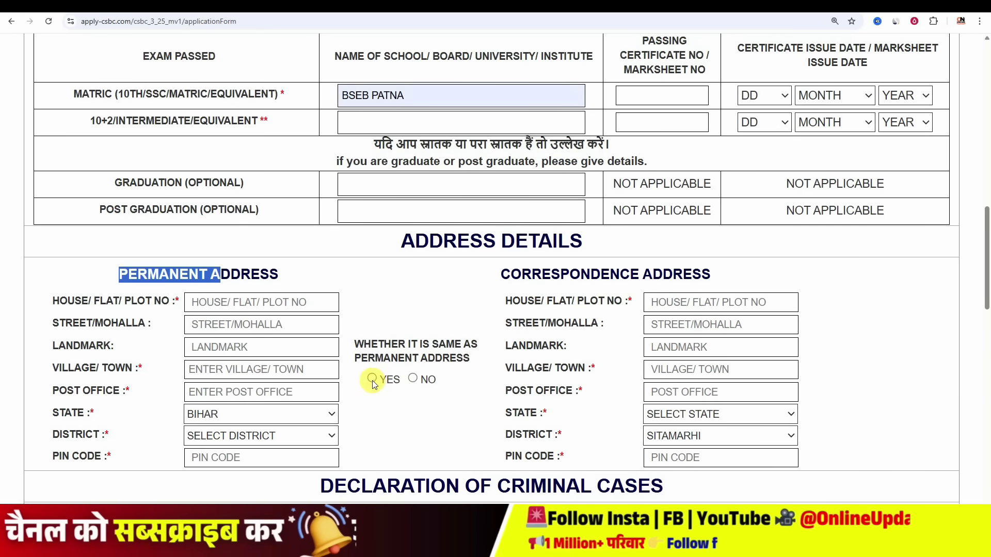
- Answer NO to the exam-barring question and to all five criminal proceeding questions, A to E, in the criminal cases declaration
scroll(470, 405, "down", 2)
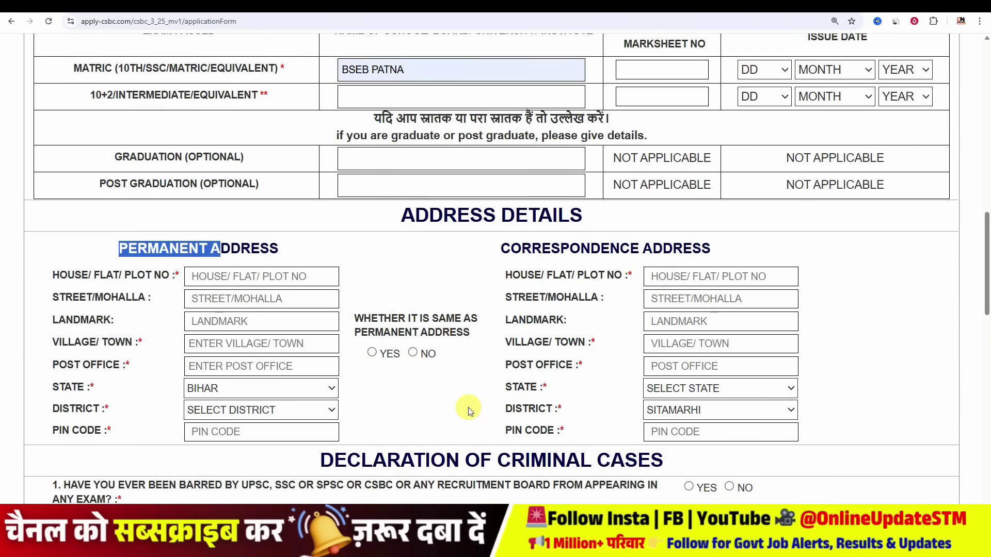
scroll(476, 402, "down", 2)
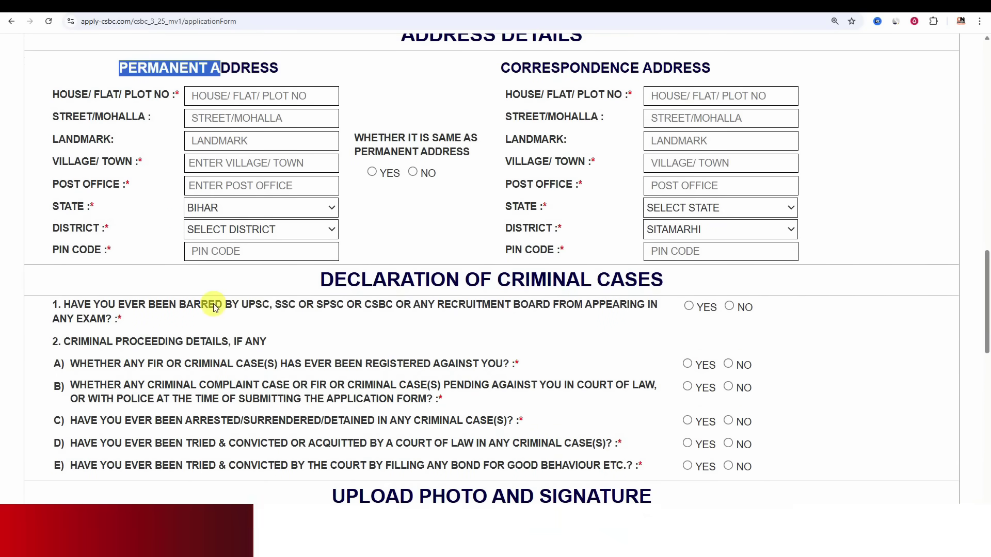
left_click_drag(243, 304, 413, 306)
left_click(414, 306)
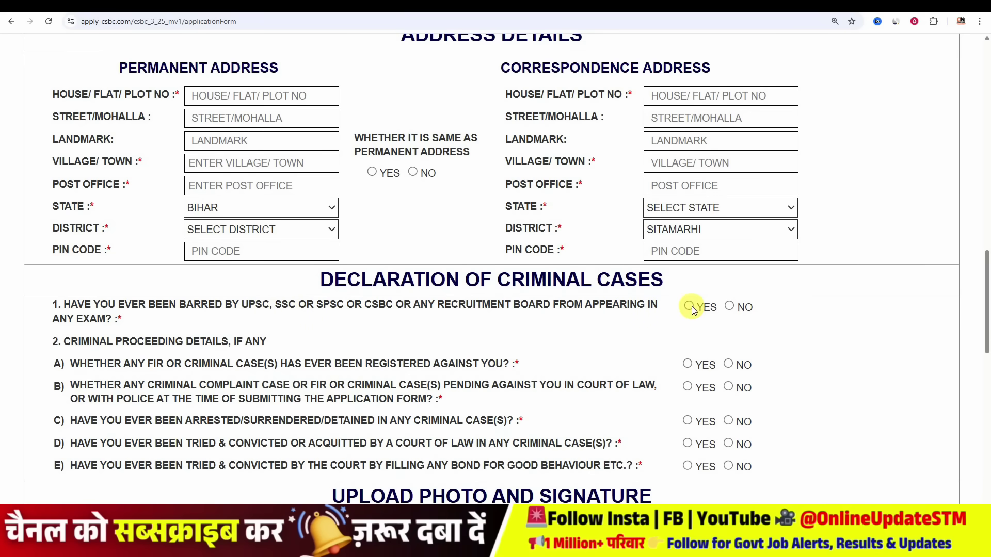
left_click(729, 307)
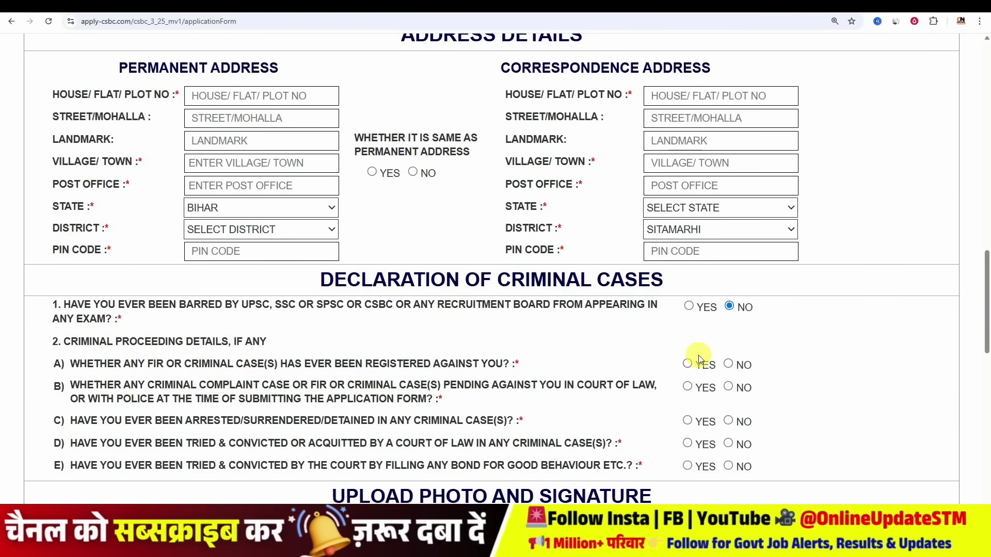
left_click(729, 365)
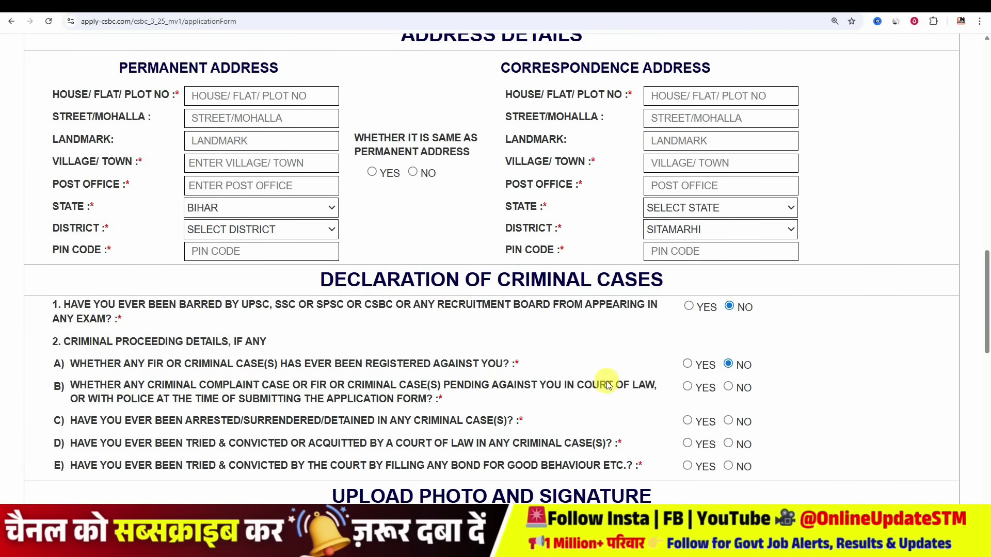
left_click(729, 388)
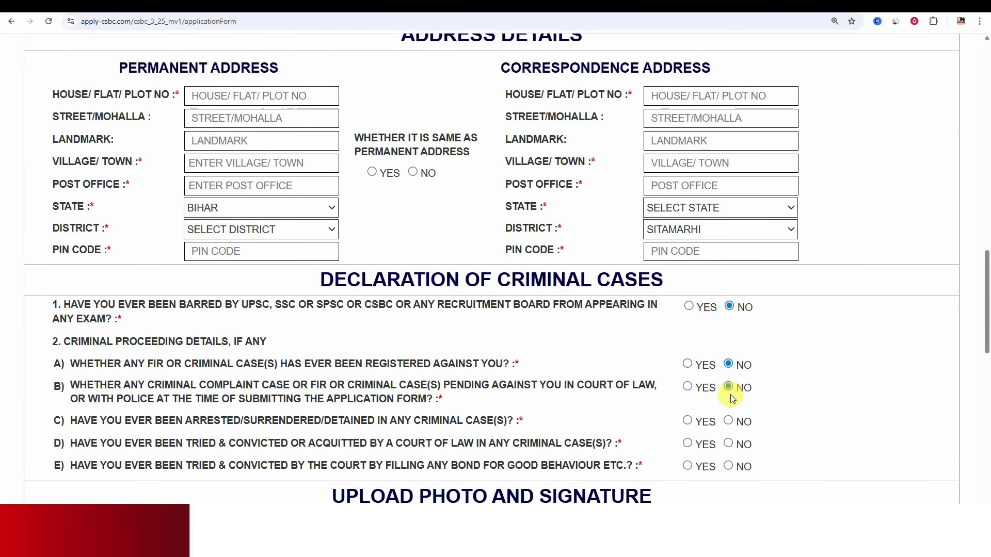
left_click(729, 422)
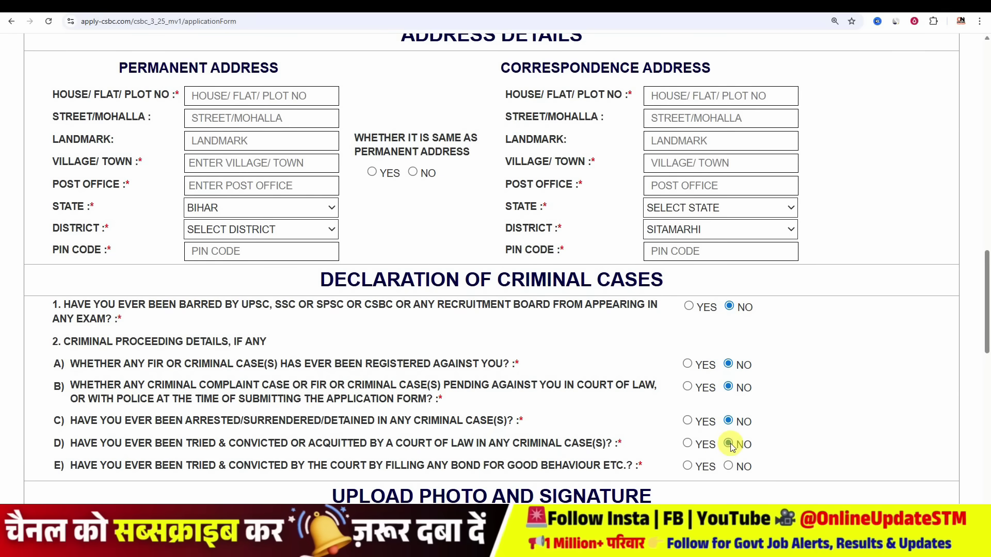
left_click(732, 468)
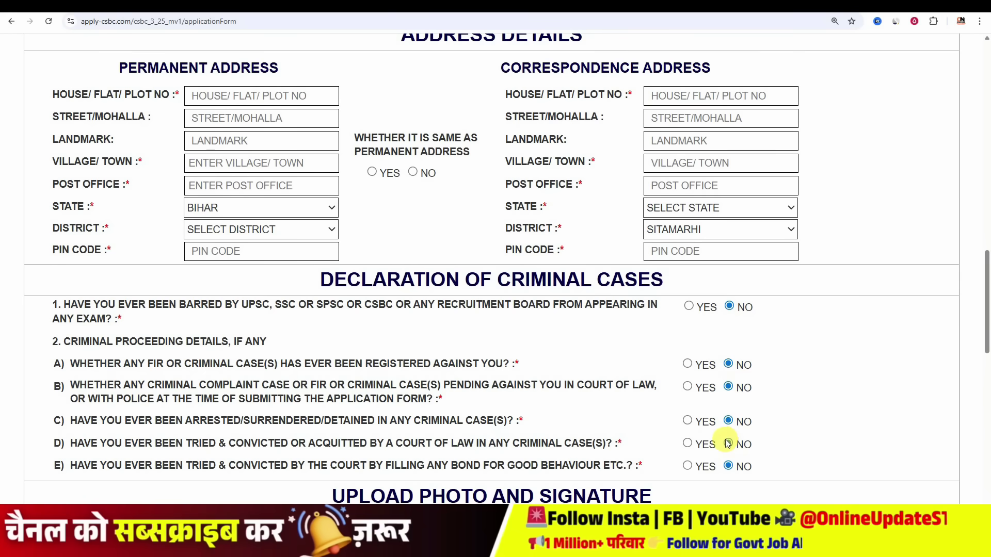
- Highlight the upload photo heading and examine the samples of acceptable and unacceptable photographs
scroll(728, 443, "down", 1)
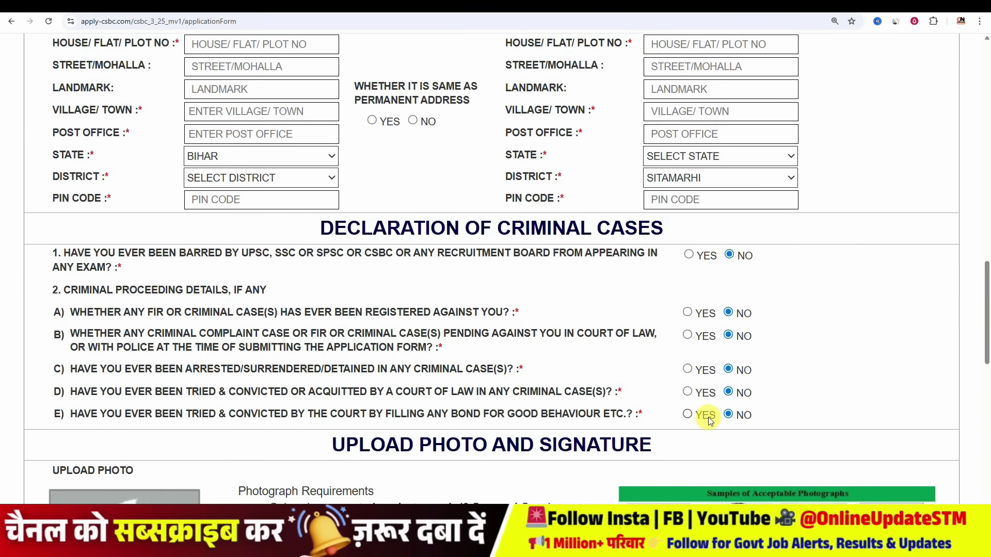
scroll(710, 421, "down", 1)
left_click_drag(334, 393, 490, 394)
scroll(599, 297, "down", 2)
scroll(598, 297, "down", 1)
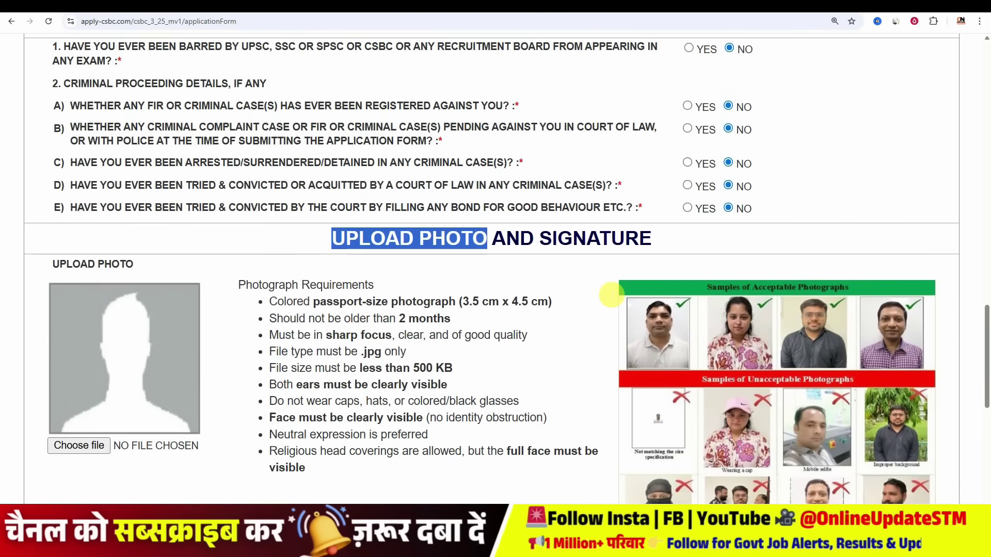
left_click(537, 278)
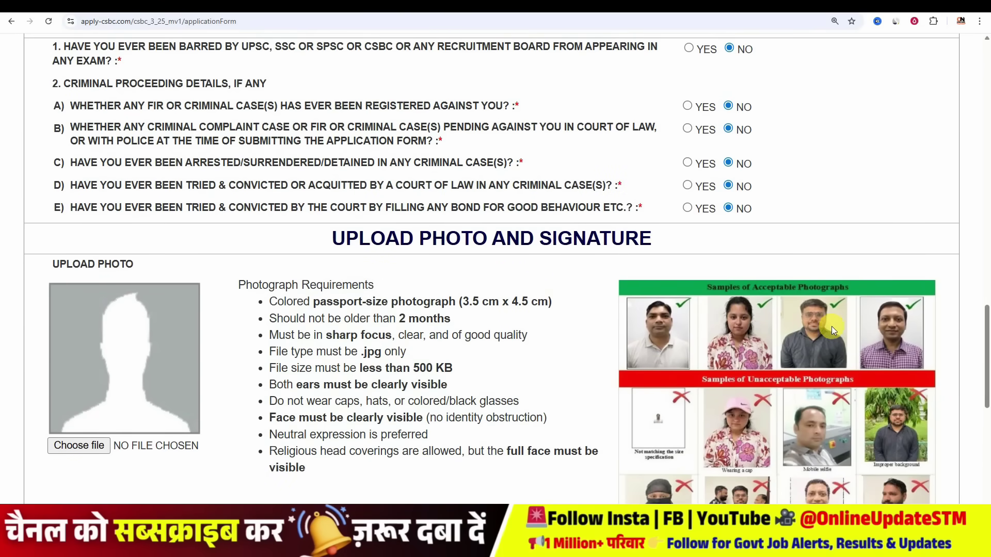
scroll(717, 377, "down", 1)
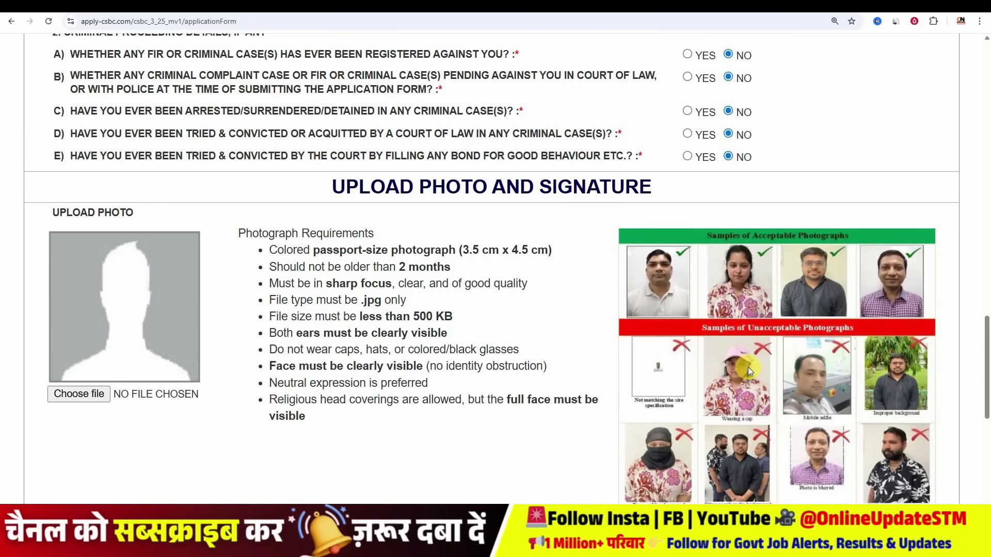
- Highlight the photograph requirements for passport size, photo age, sharp focus and maximum file size
left_click_drag(277, 250, 442, 267)
left_click(341, 267)
left_click_drag(325, 284, 372, 288)
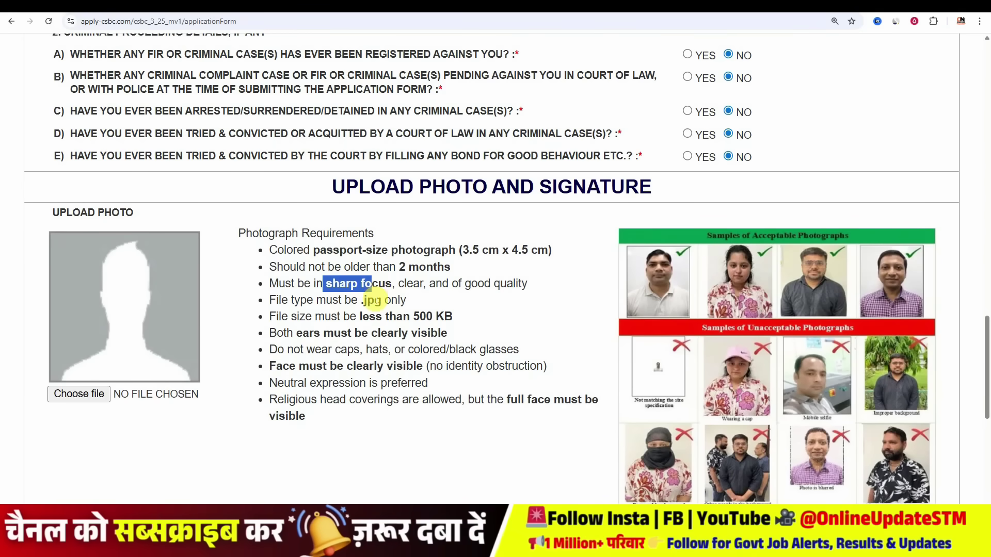
left_click_drag(419, 316, 433, 317)
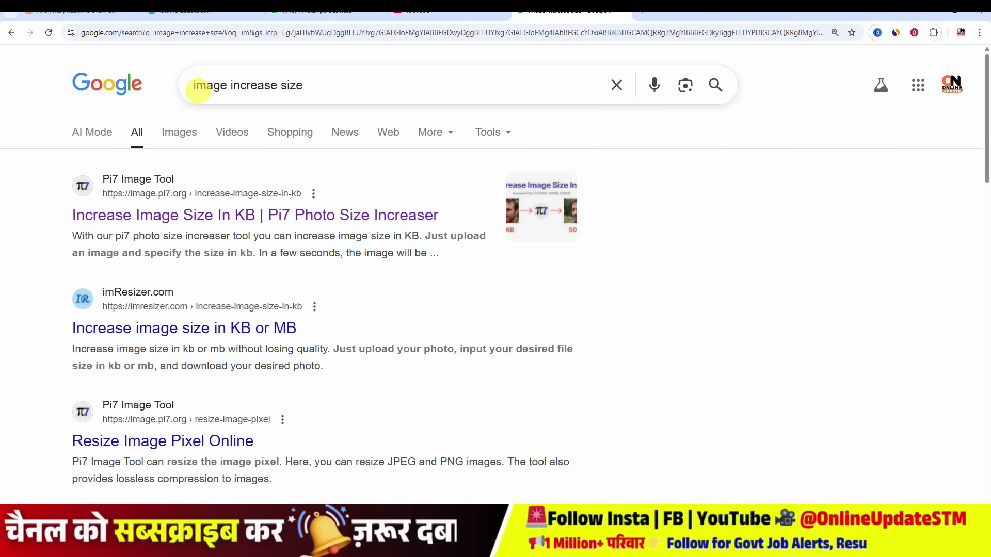
- Change the Google search in the other browser tab to "image decrease size" and run it
left_click_drag(279, 91, 254, 87)
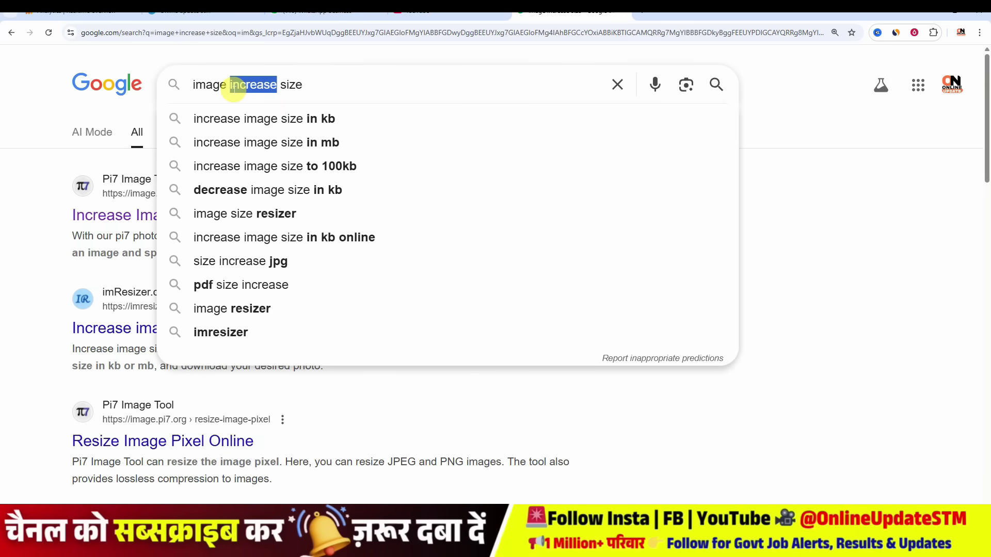
type("d")
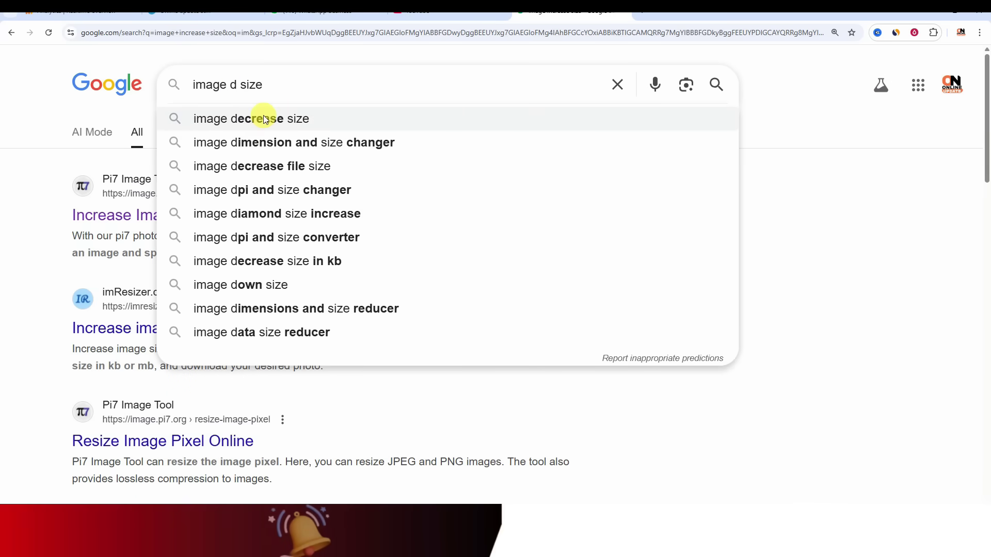
key("Return")
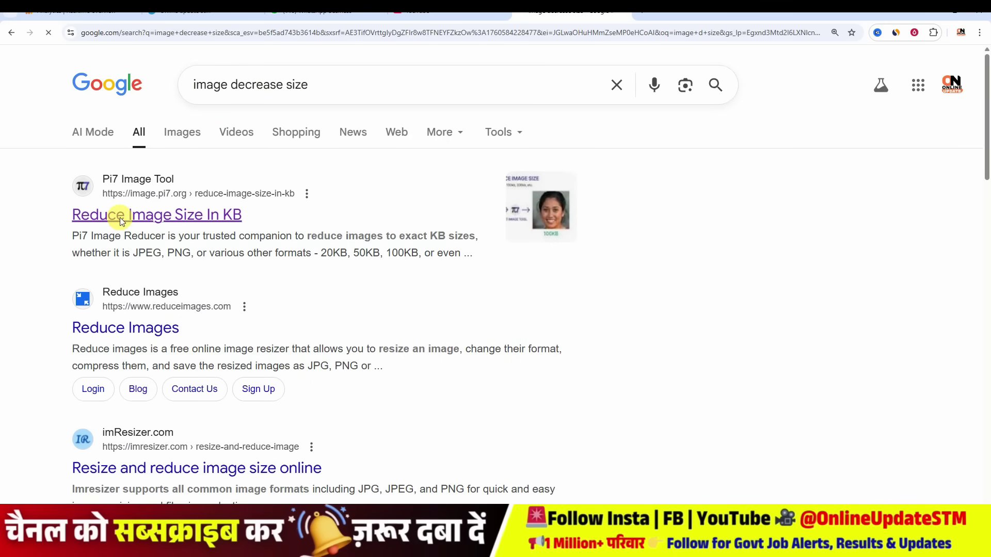
- Open the Pi7 Reduce Image Size In KB tool from the results and set the target size to 45 Kb
left_click(321, 245)
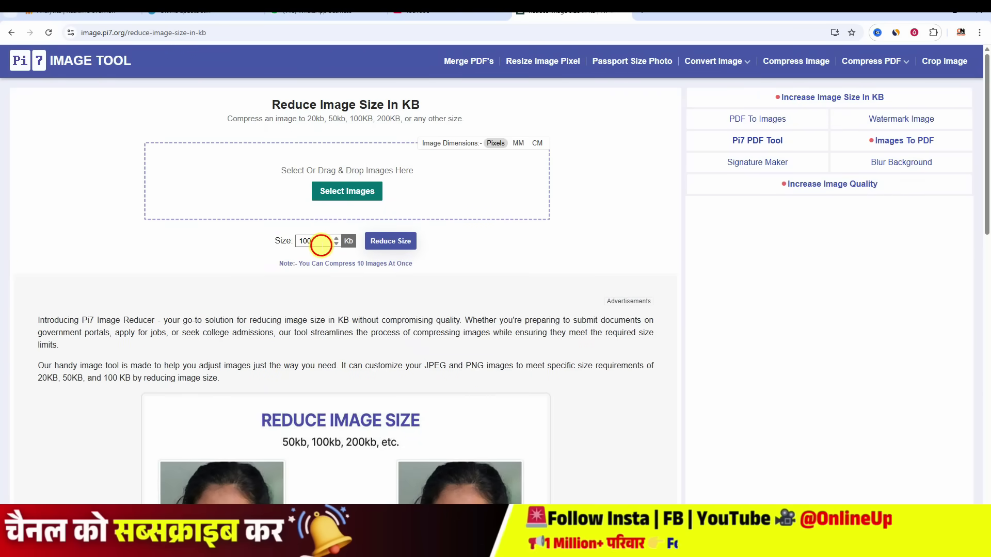
left_click(619, 217)
left_click_drag(321, 246, 283, 249)
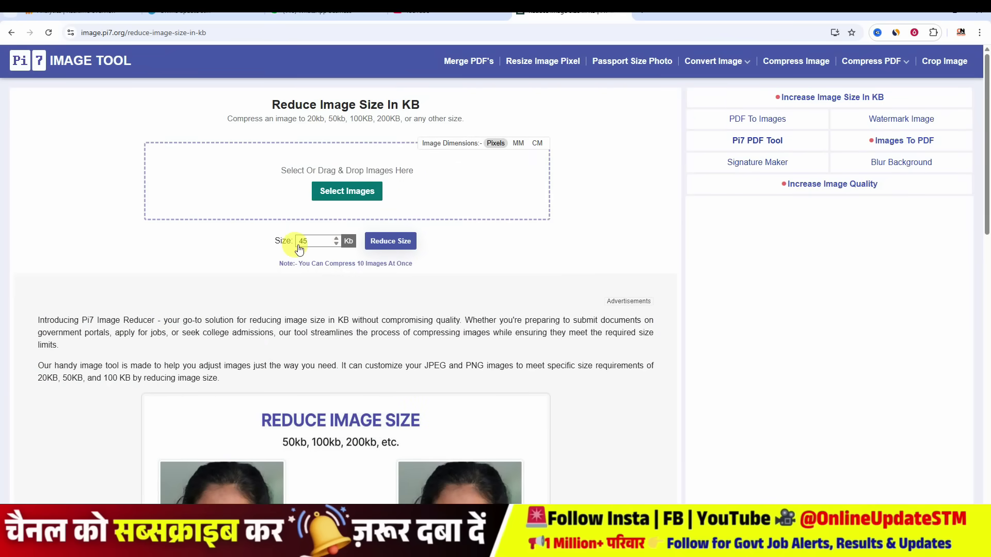
- Enter 45 Kb as the target size in the image reducer
type("45")
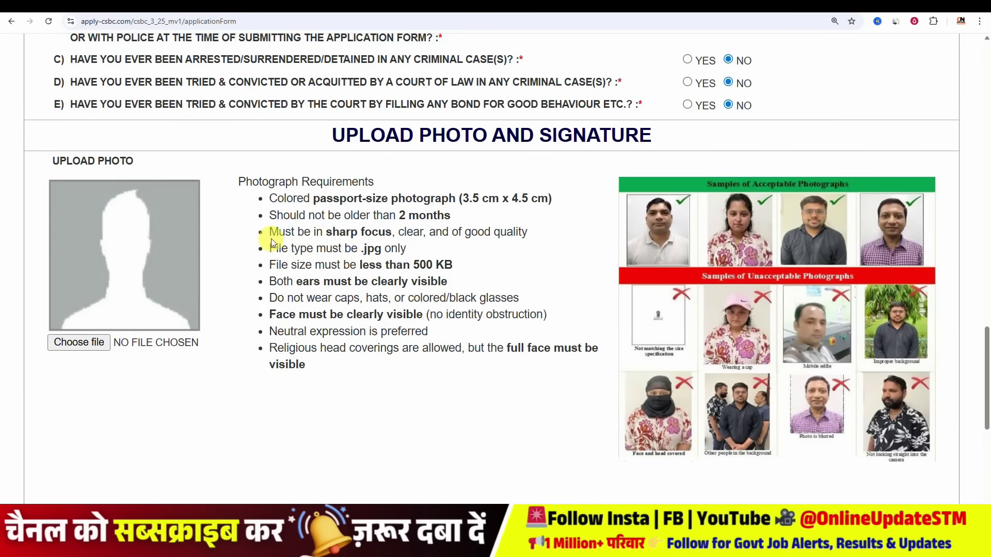
- Return to the application form and highlight the English and Hindi signature upload headings
scroll(402, 250, "down", 4)
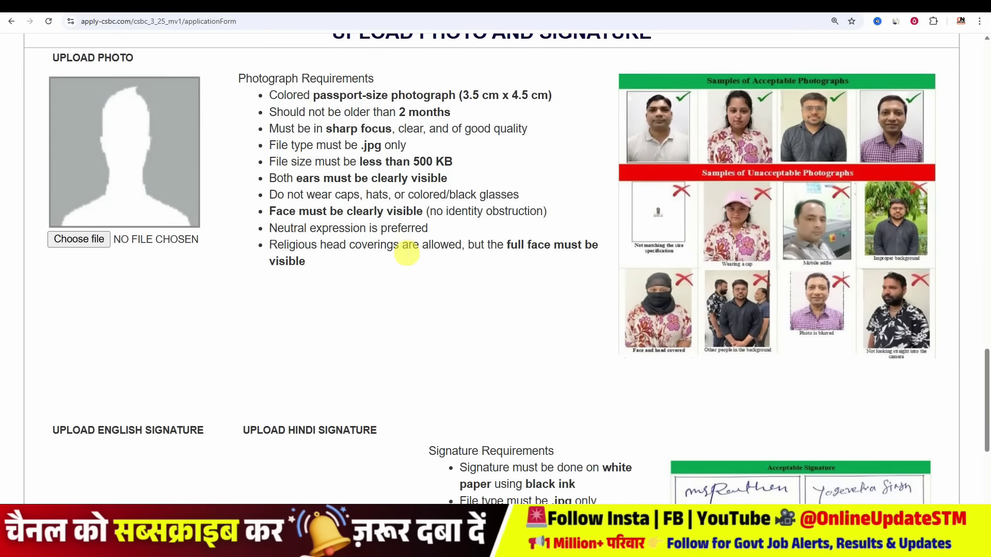
key("ctrl+minus")
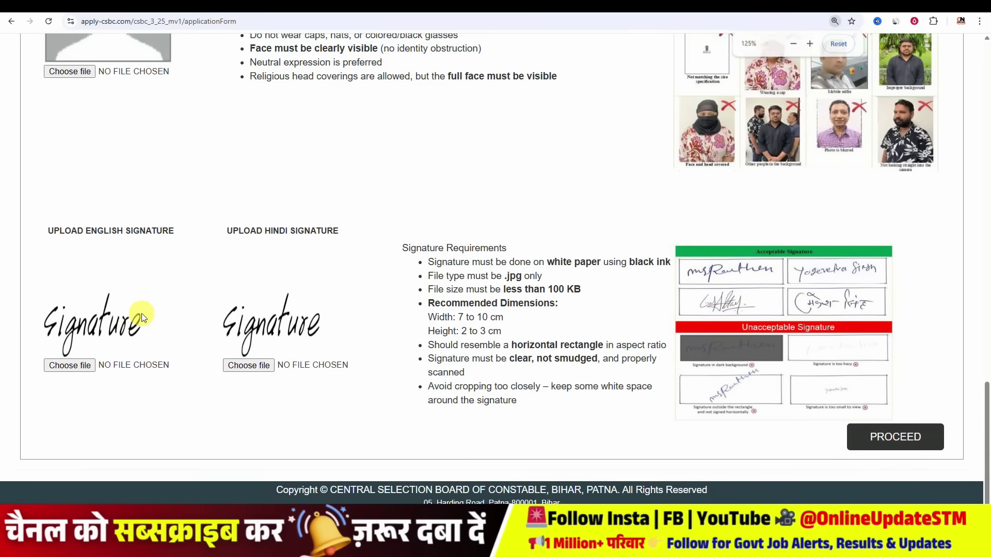
left_click_drag(81, 239, 173, 231)
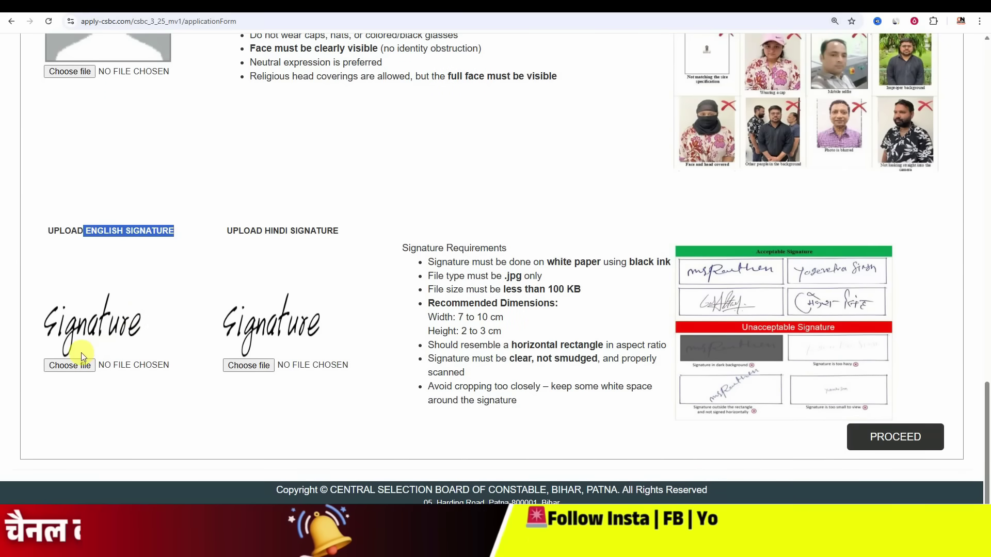
left_click_drag(265, 231, 295, 230)
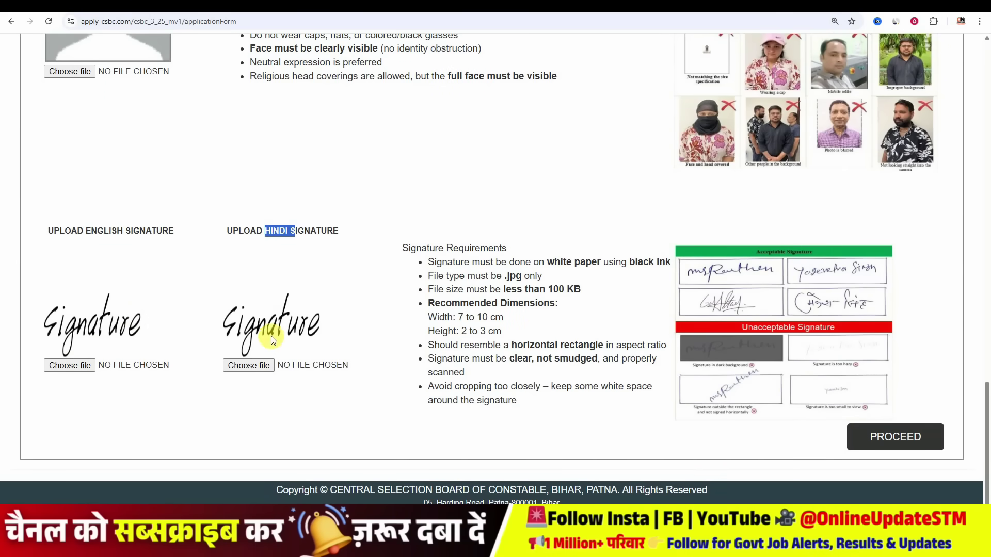
- Highlight the signature requirements for white paper, maximum file size, and recommended width and height
left_click_drag(514, 270, 510, 262)
left_click(554, 266)
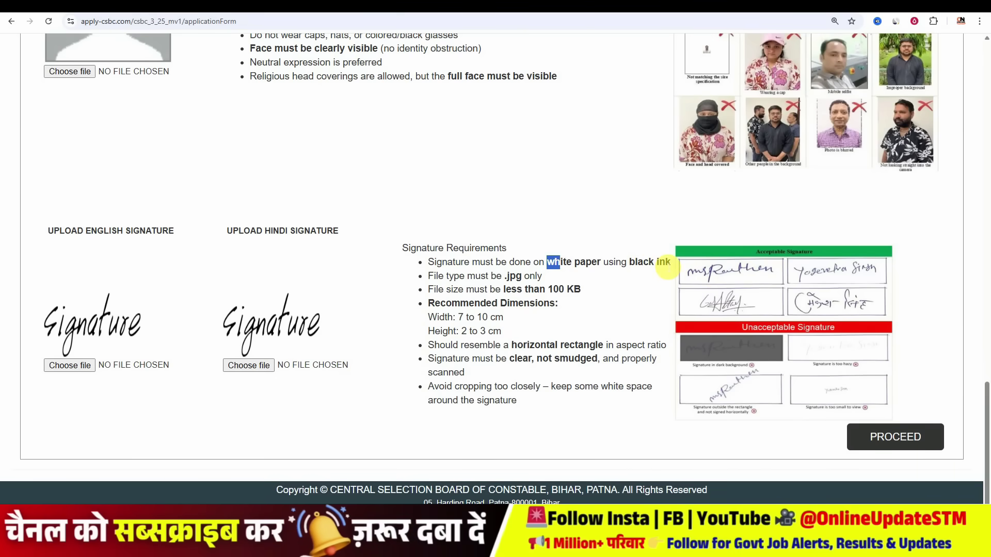
left_click_drag(545, 289, 573, 290)
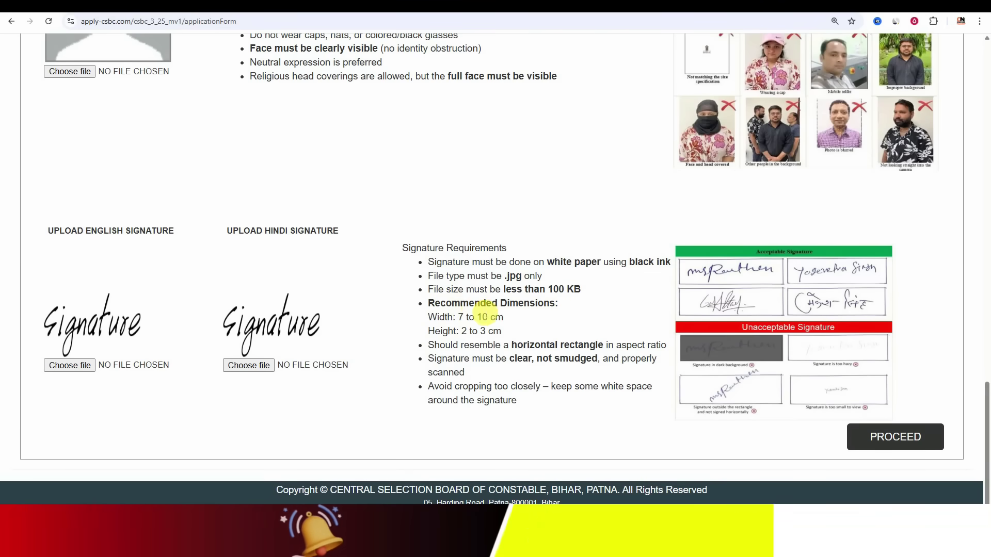
mouse_move(429, 317)
left_mouse_down()
mouse_move(503, 316)
mouse_move(462, 331)
mouse_move(526, 326)
left_mouse_up()
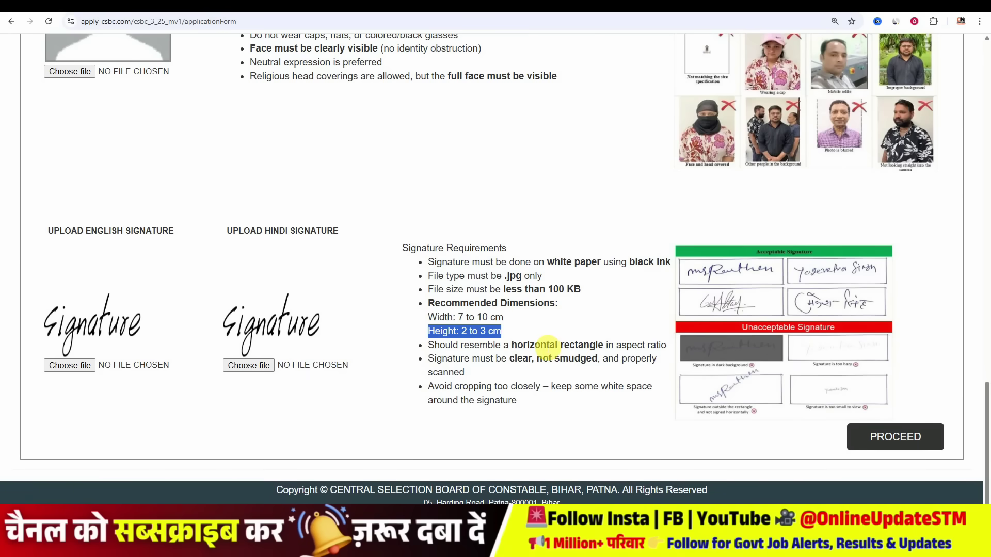
left_click(542, 346)
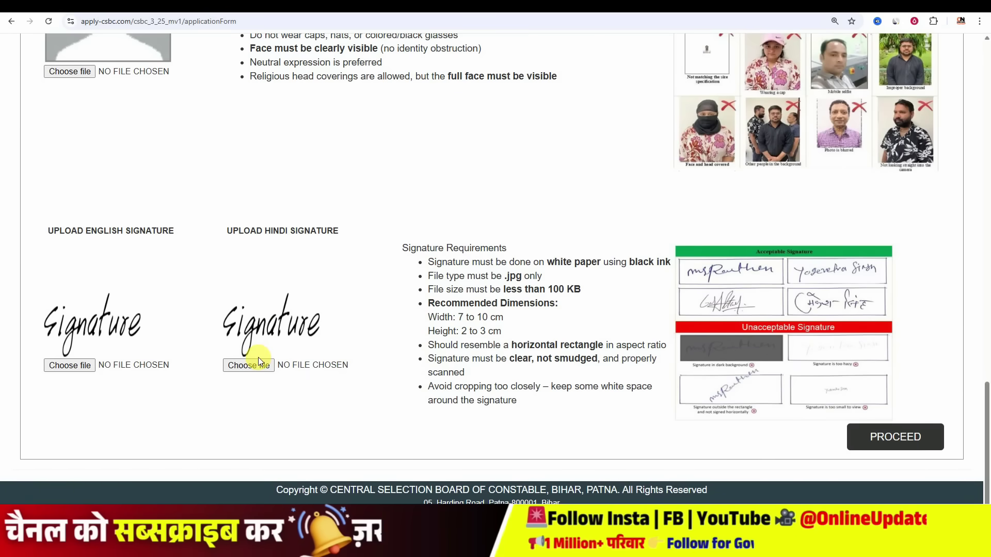
- Proceed to the application preview and review the applicant, education, address, criminal case, photo and signature details
left_click(869, 437)
scroll(501, 199, "down", 3)
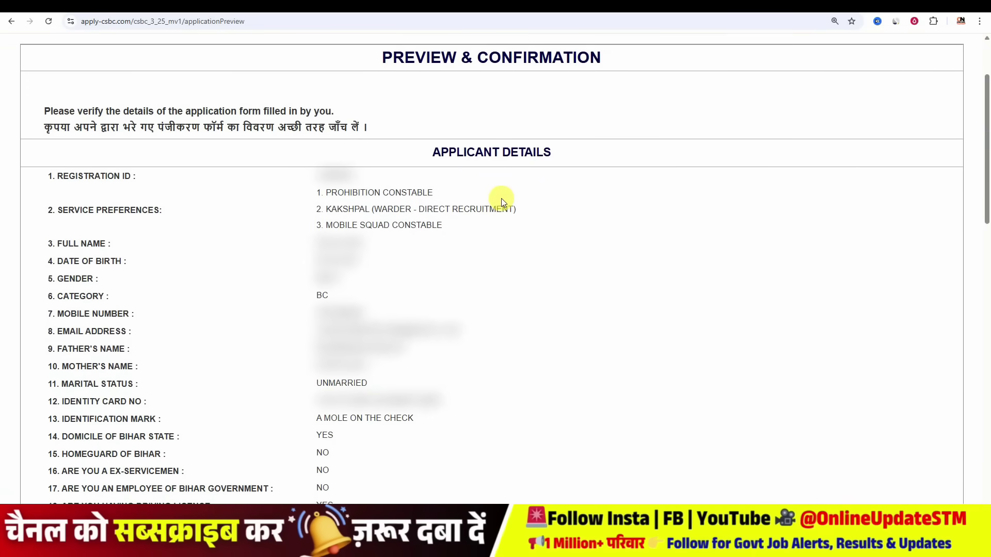
scroll(503, 202, "down", 1)
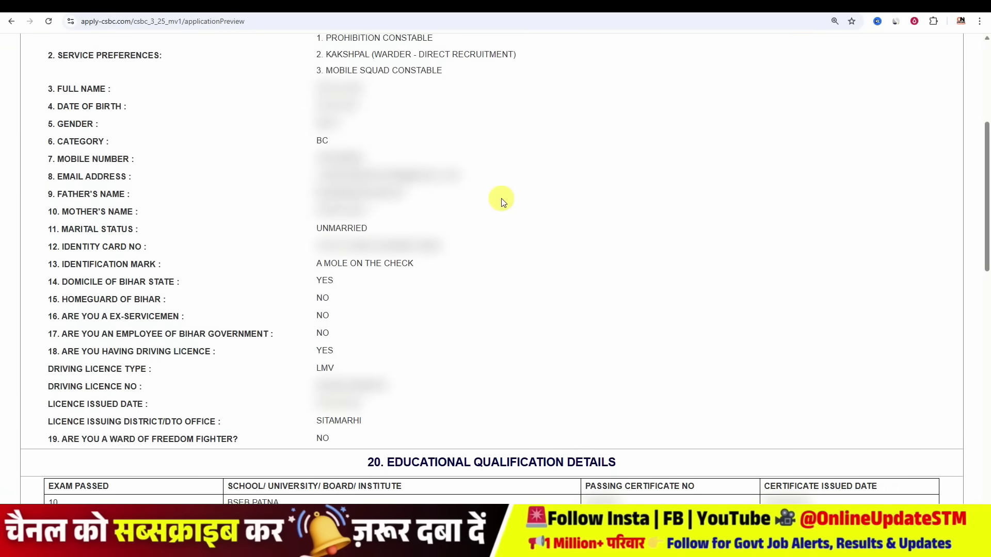
scroll(525, 200, "down", 4)
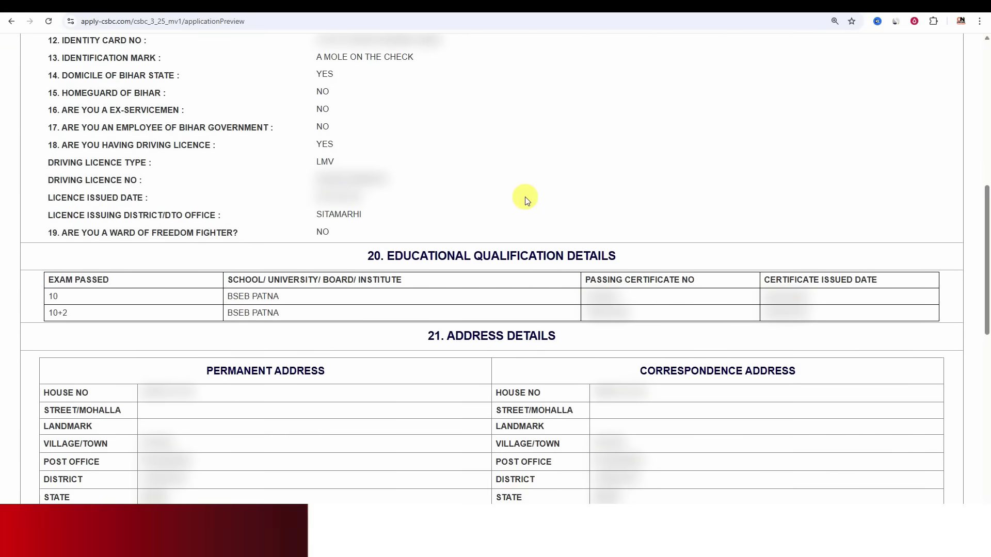
scroll(526, 200, "down", 8)
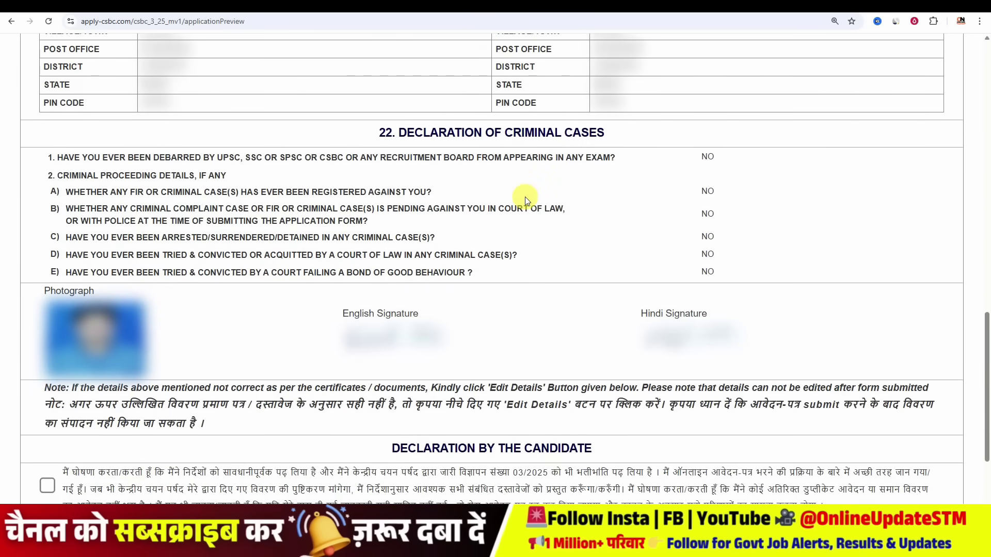
scroll(525, 197, "down", 3)
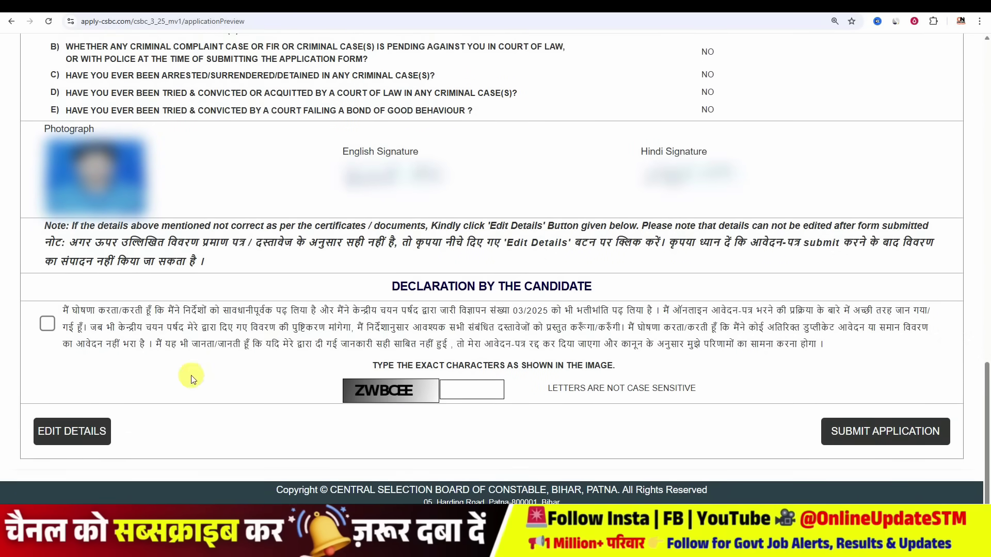
- Submit the application with the candidate declaration accepted and the captcha characters entered, confirming both prompts
left_click(49, 322)
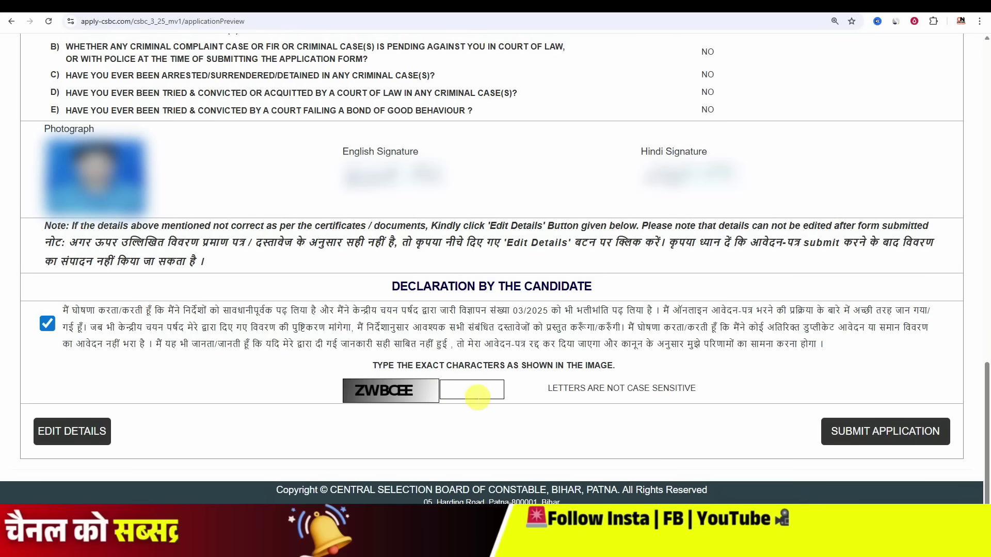
type("ZWBCEE")
left_click(875, 435)
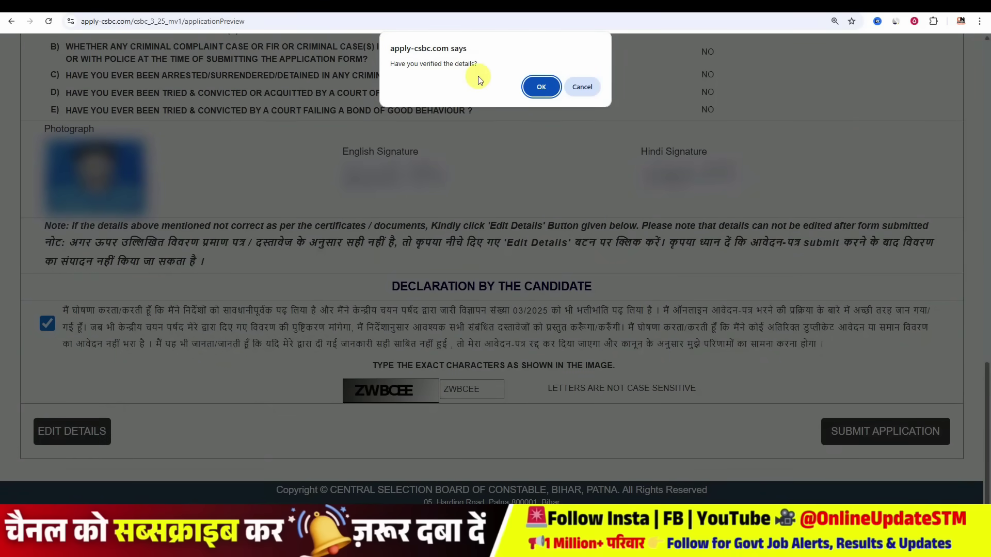
left_click(540, 88)
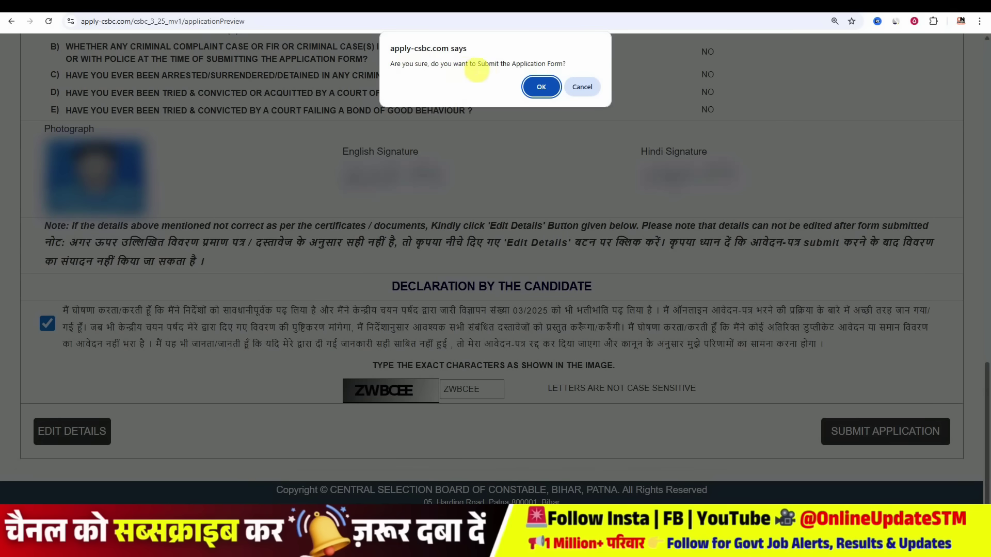
left_click(540, 87)
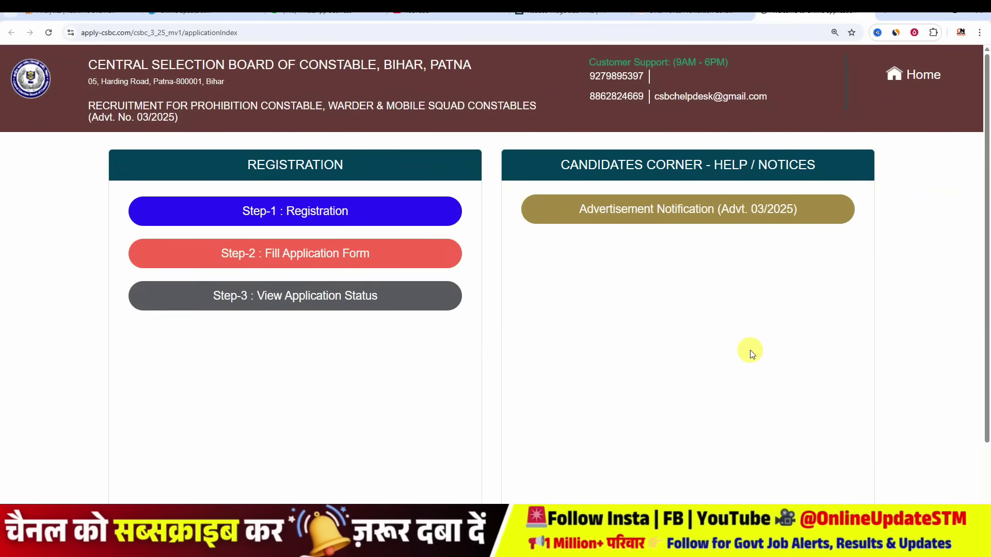